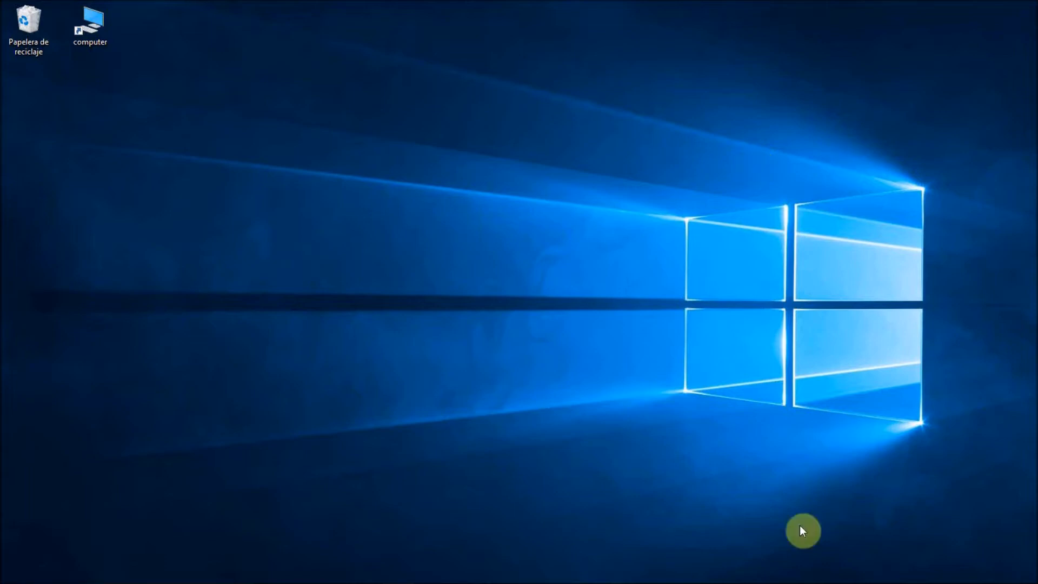
- Switch to QGIS and look at an empty new model in the processing modeler, then close it
left_click(399, 573)
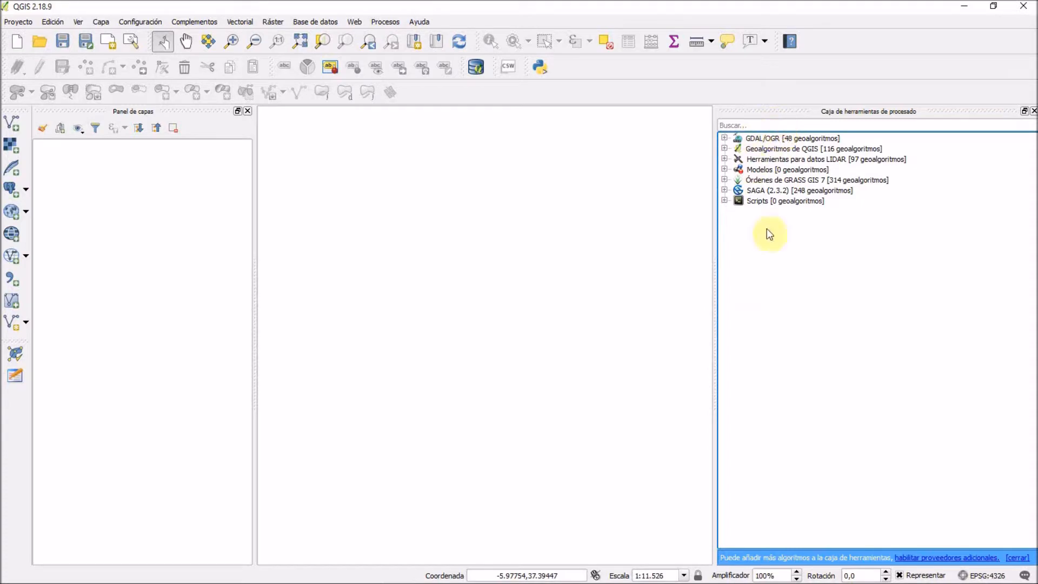
left_click(724, 169)
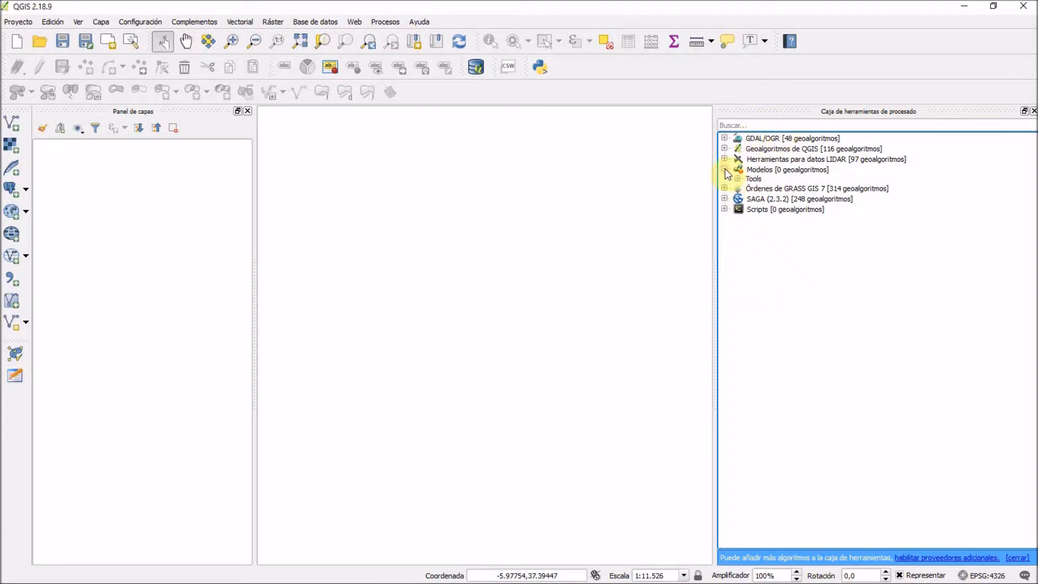
left_click(737, 179)
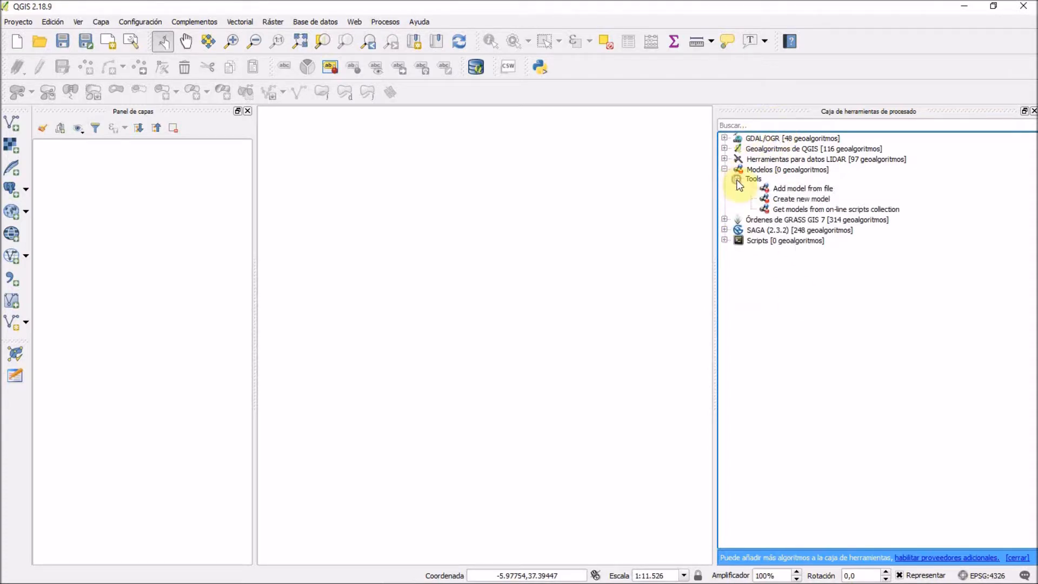
left_click(784, 200)
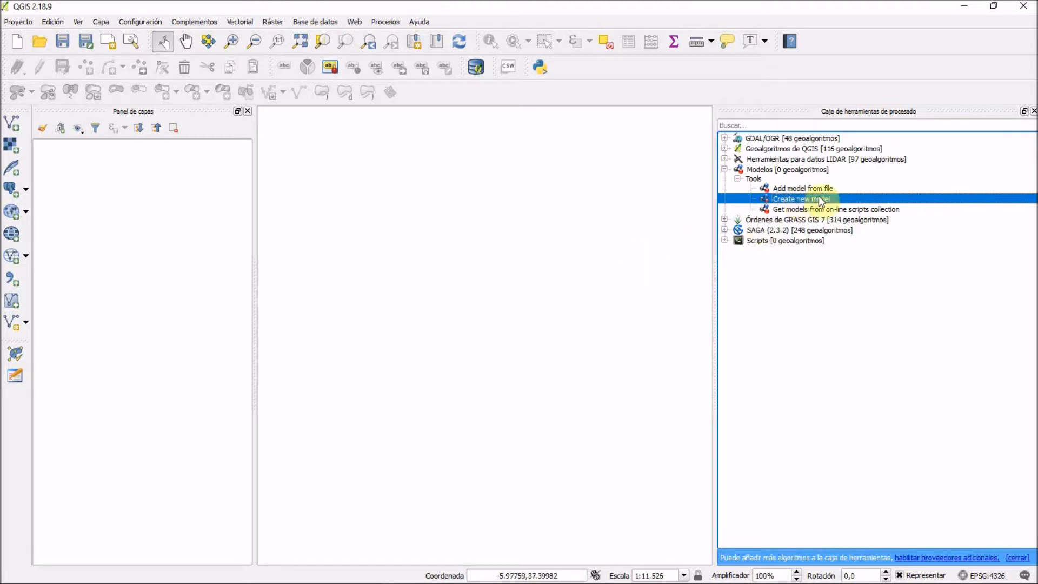
double_click(841, 198)
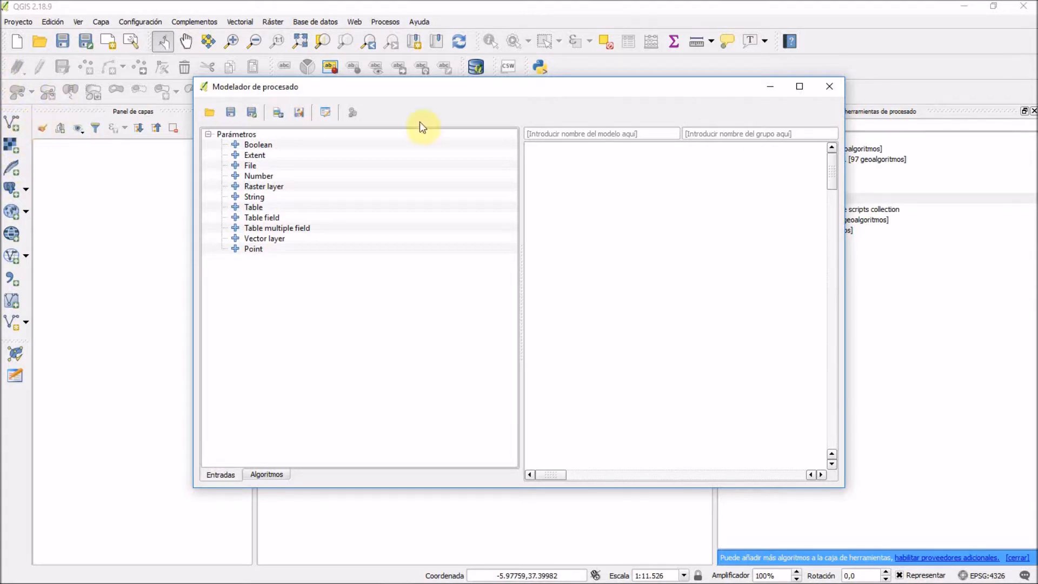
left_click(829, 86)
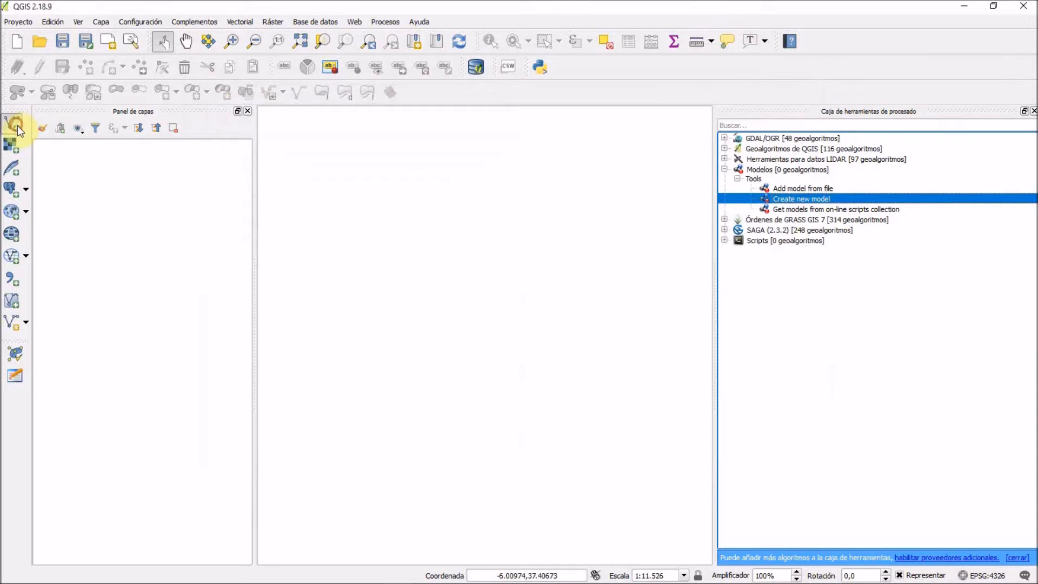
- Start adding a vector layer and browse to the course data's UNIDAD4/geowarehouse/capas_entrada/Modelador folder inside Info_MappingGIS
left_click(12, 124)
left_click(625, 286)
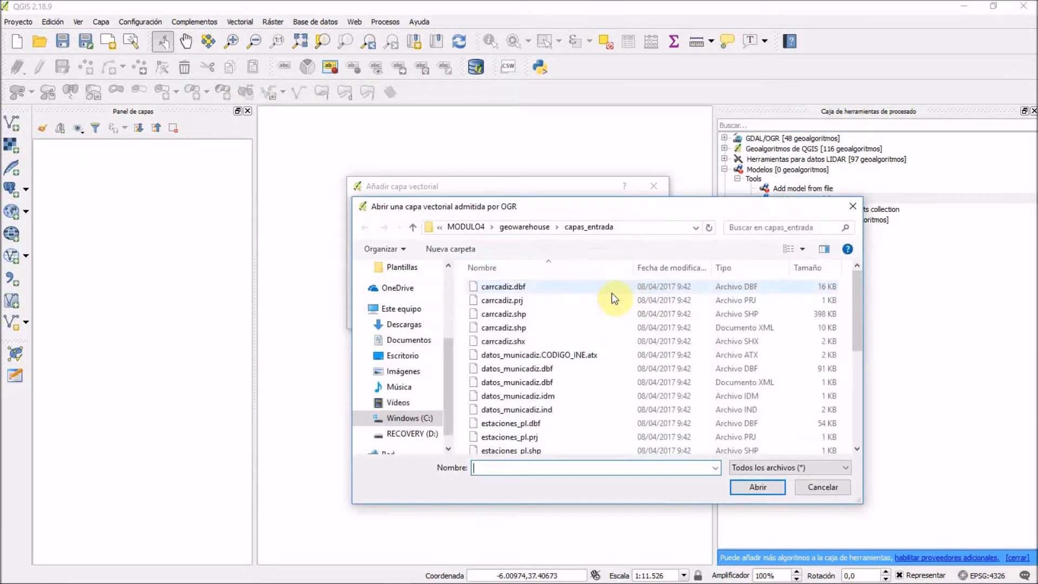
left_click_drag(487, 196, 435, 168)
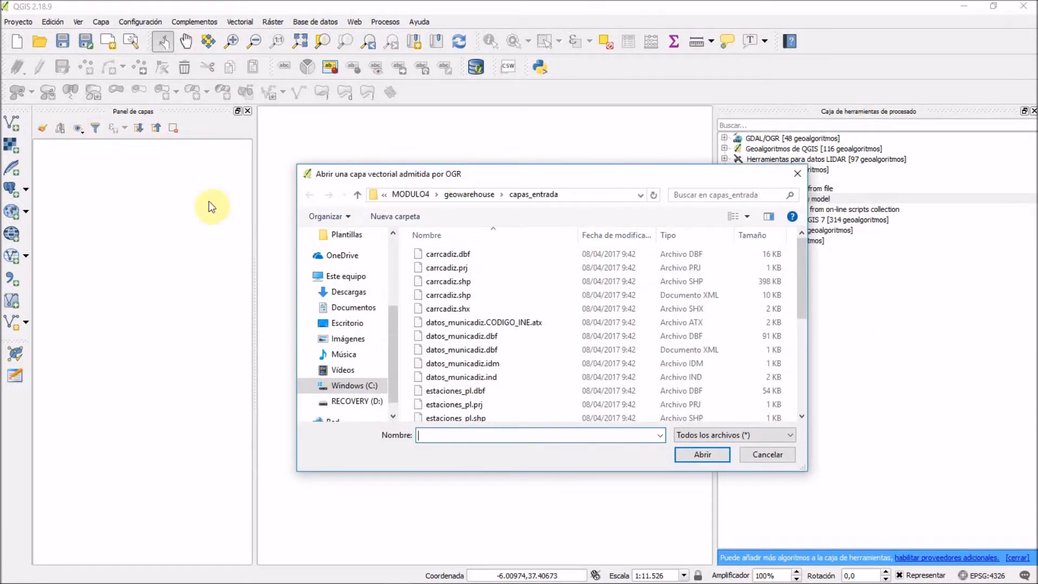
left_click(411, 195)
left_click(413, 195)
left_click(463, 195)
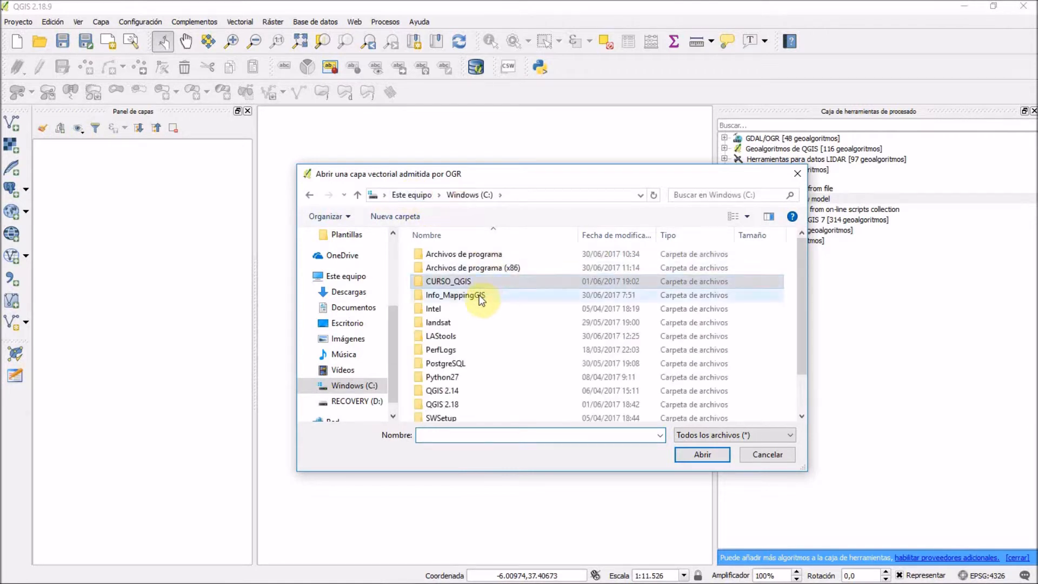
double_click(493, 294)
double_click(491, 309)
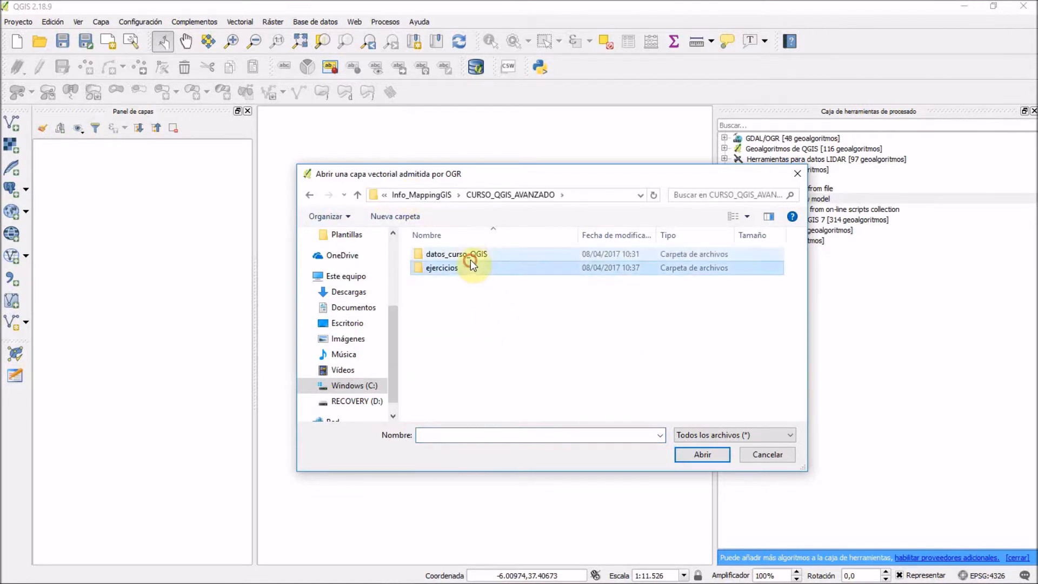
double_click(469, 254)
double_click(470, 294)
double_click(455, 255)
double_click(459, 256)
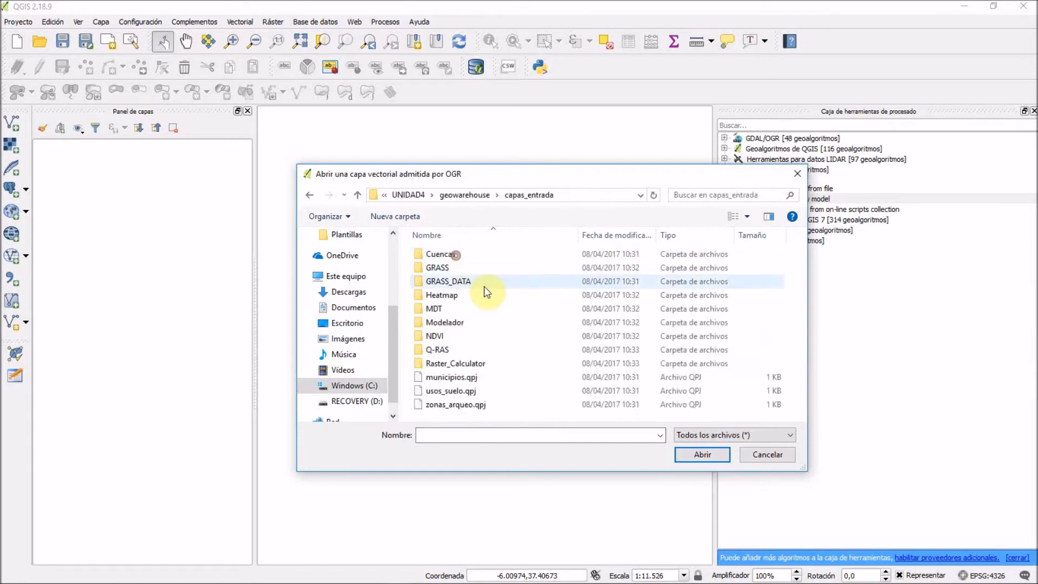
double_click(475, 320)
- Filter the files to ESRI shapefiles, load municipios.shp and zonas_arqueo.shp, and place the municipios layer below zonas_arqueo
scroll(503, 324, "down", 3)
scroll(503, 327, "down", 3)
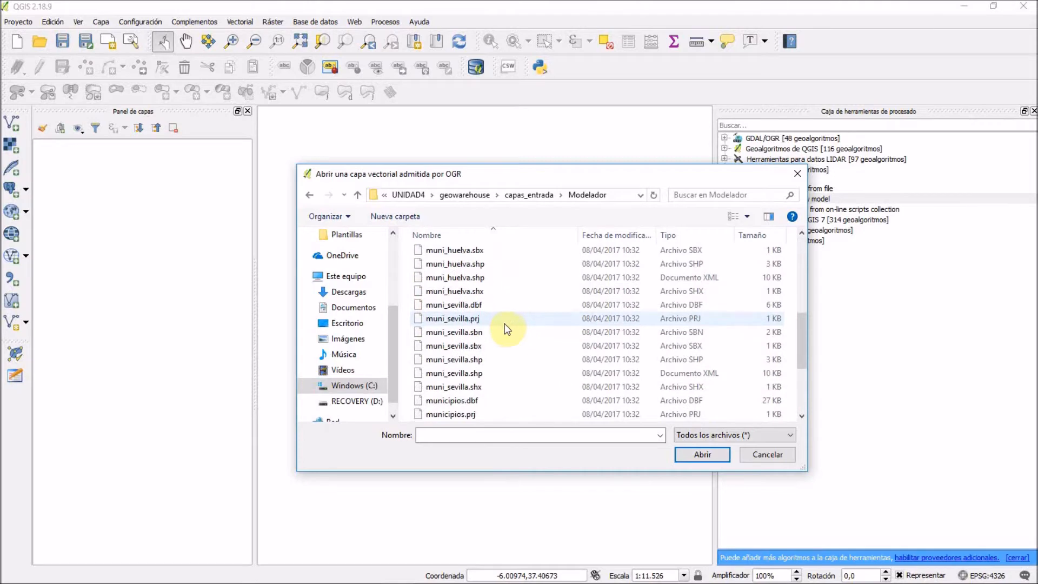
left_click(720, 434)
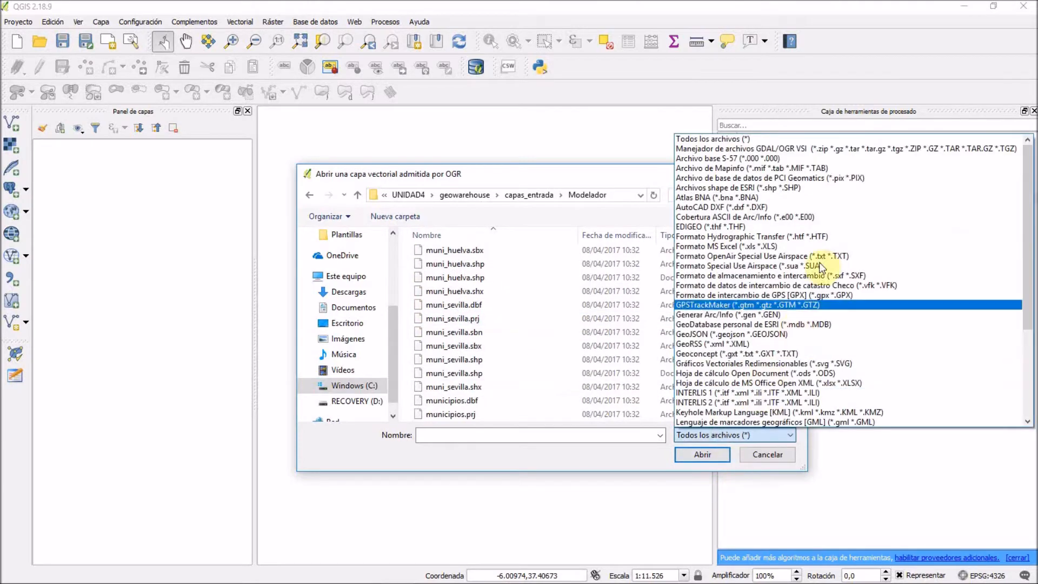
left_click(828, 187)
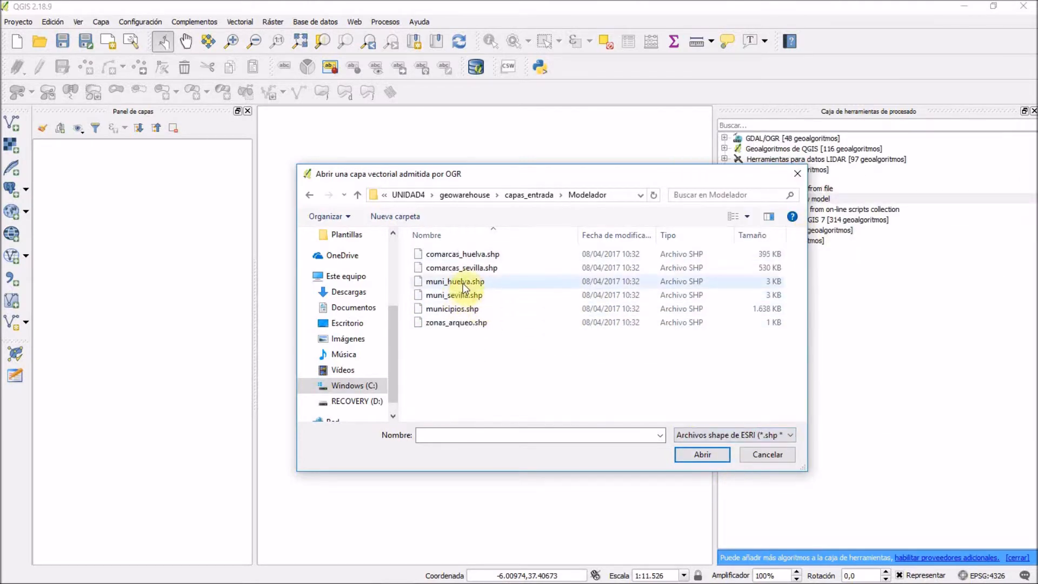
left_click(465, 309)
left_click(479, 322, "ctrl")
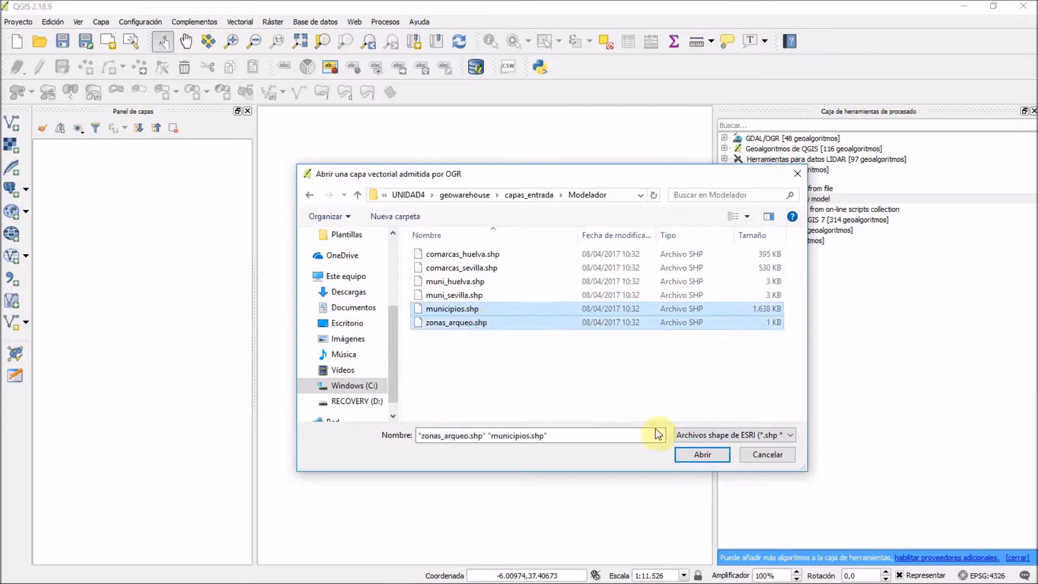
left_click(692, 451)
left_click(512, 315)
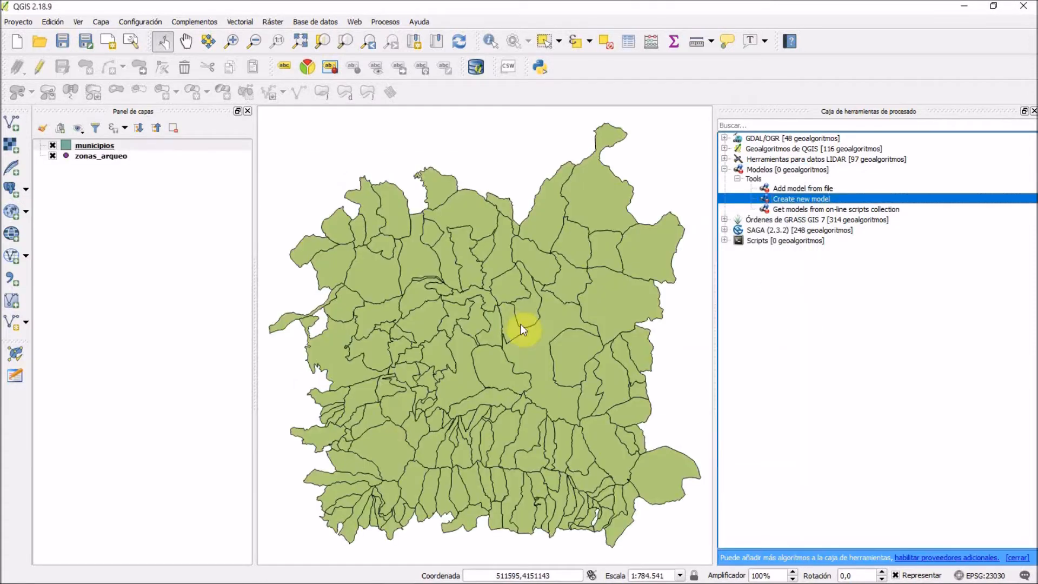
left_click_drag(73, 147, 90, 183)
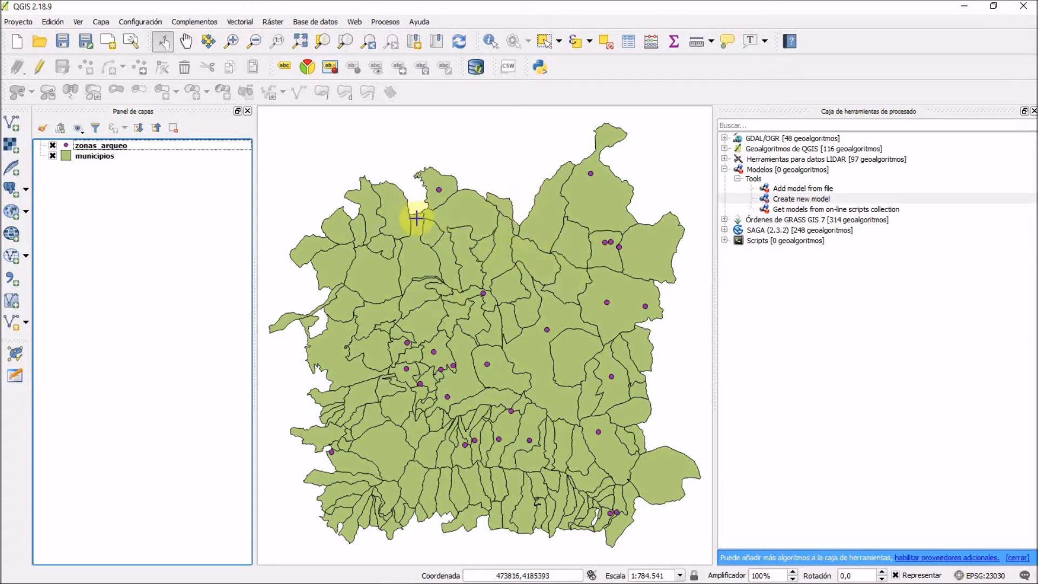
- Create a new processing model and add a required polygon vector layer input named municipios
double_click(787, 198)
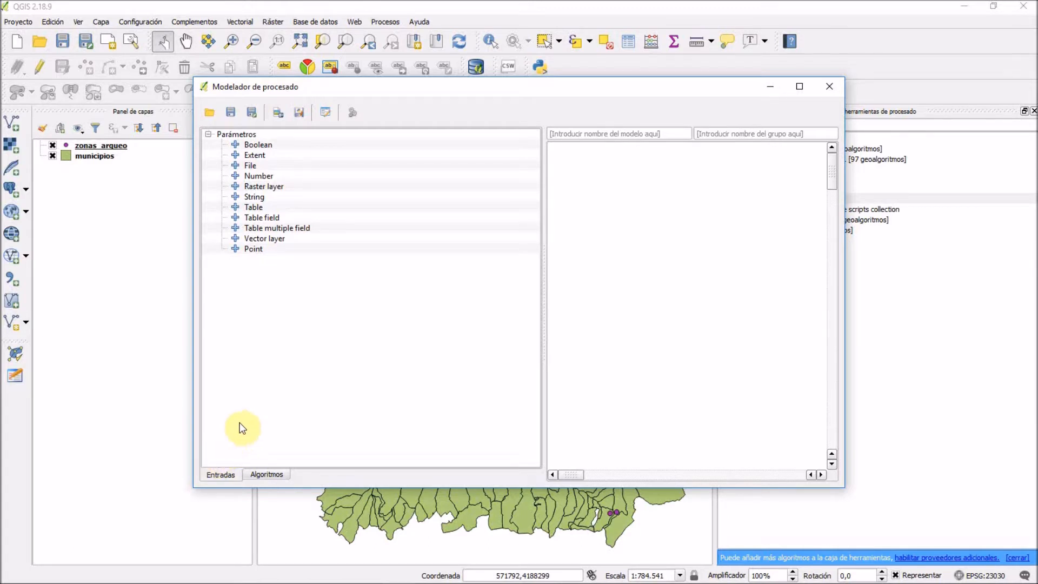
double_click(278, 242)
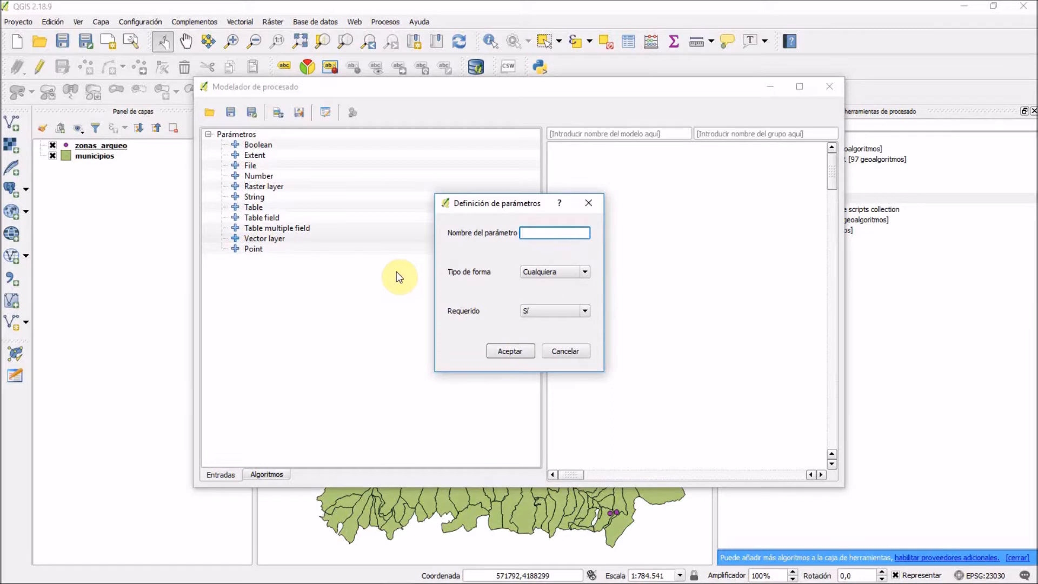
type("municipios")
left_click(544, 271)
left_click(543, 310)
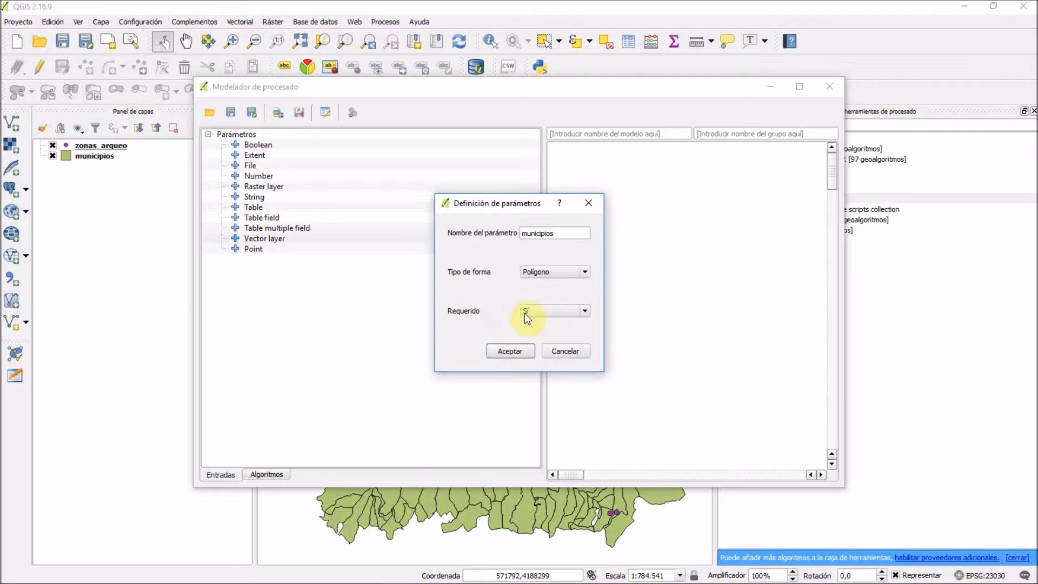
left_click(510, 351)
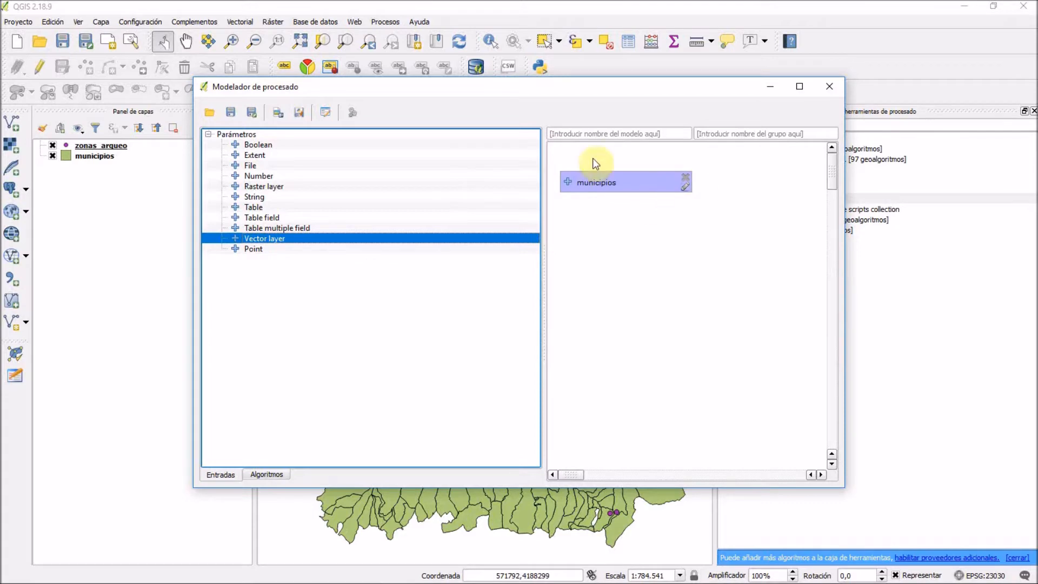
- Add a required point vector layer input named zonas_arqueologicas and place it below the municipios input on the model canvas
double_click(278, 238)
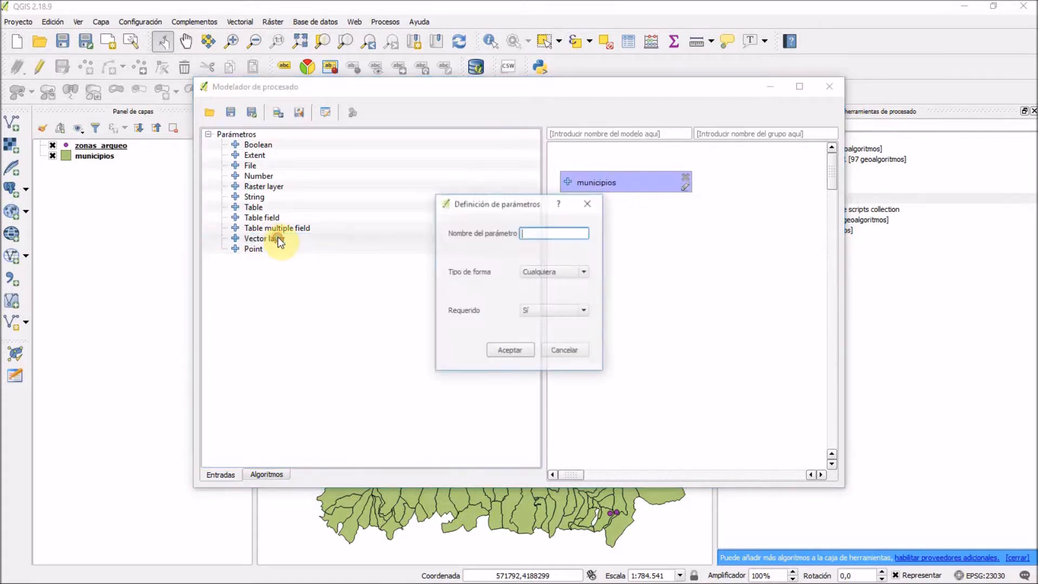
left_click(550, 235)
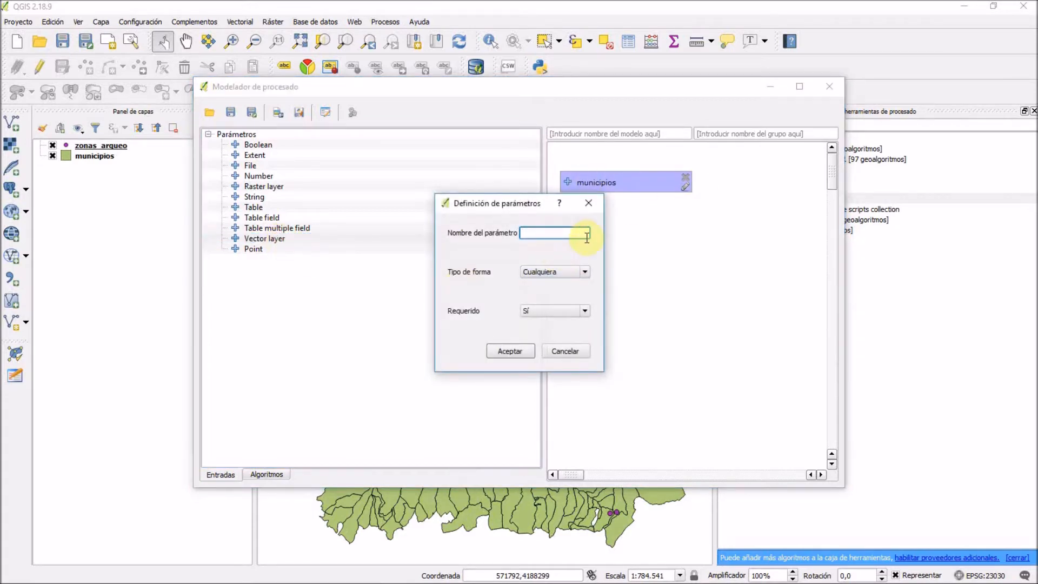
type("zonas_arqueologicas")
left_click(582, 270)
left_click(547, 306)
left_click(541, 276)
left_click(541, 292)
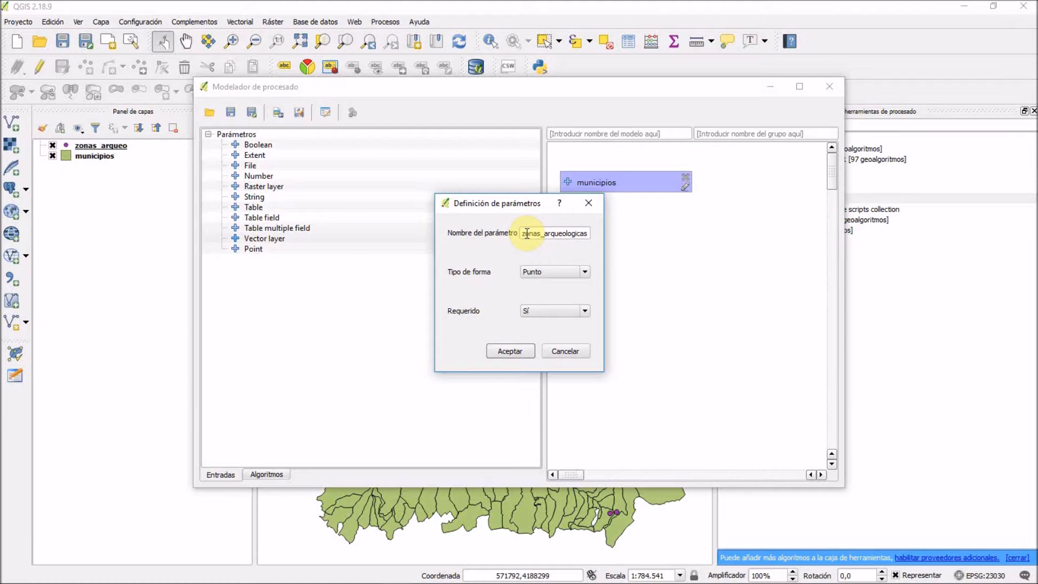
left_click(519, 349)
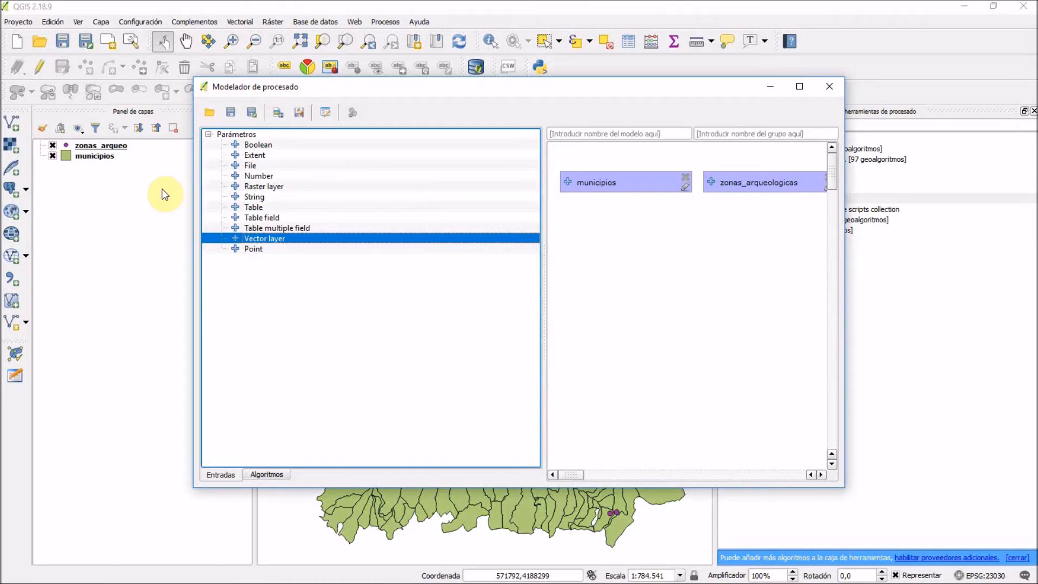
left_click_drag(728, 183, 368, 223)
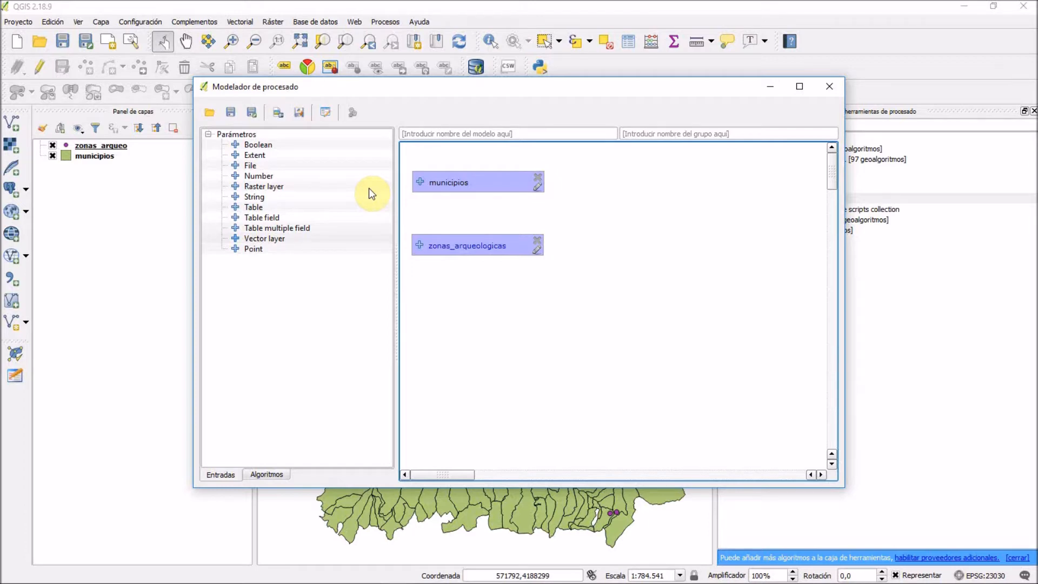
- Search the model algorithms for "join attributes by location" and add Unir atributos por localización to the model
left_click(267, 474)
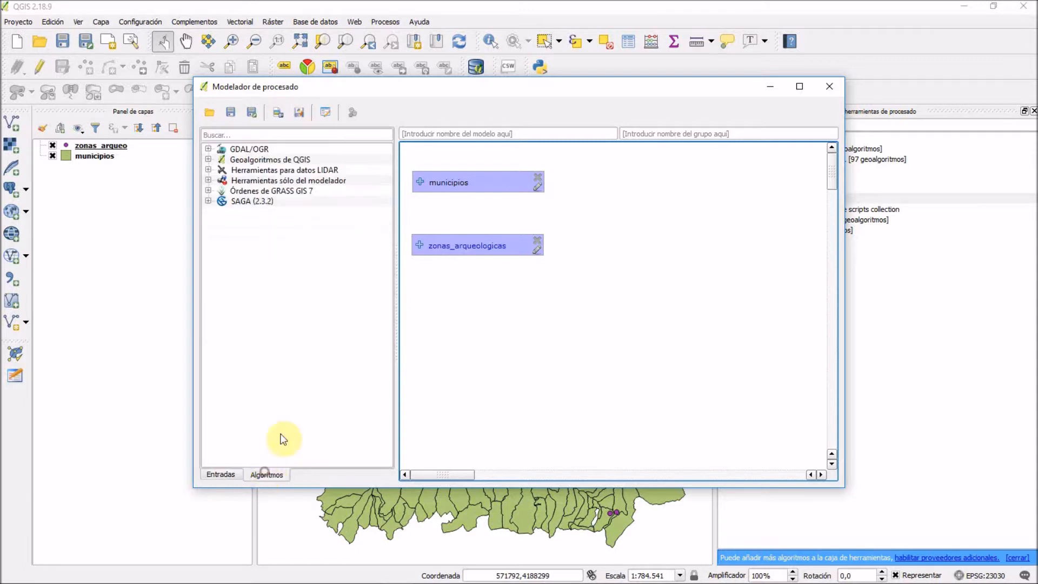
left_click(261, 135)
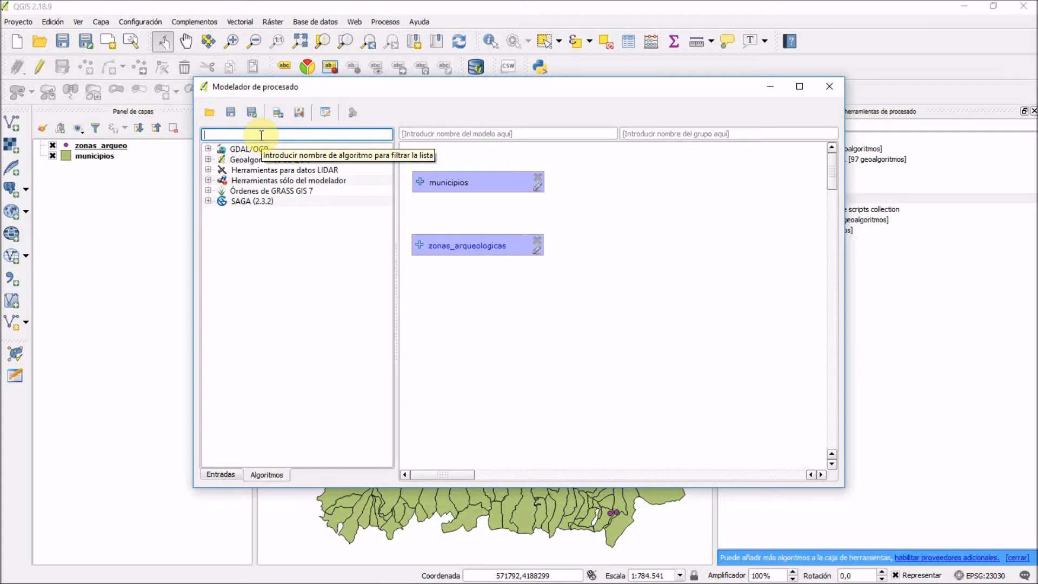
type("join at")
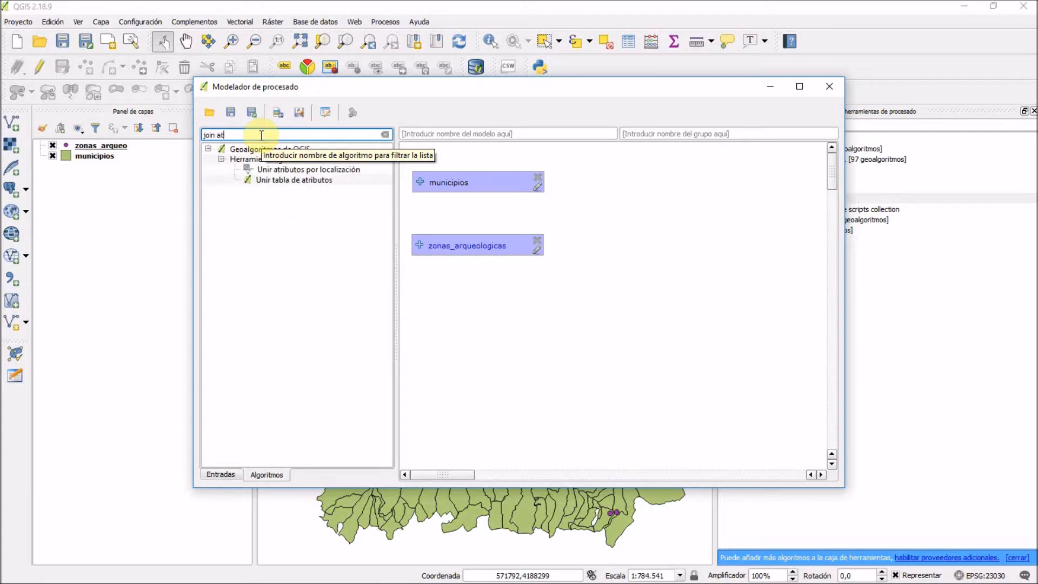
type("tributes ")
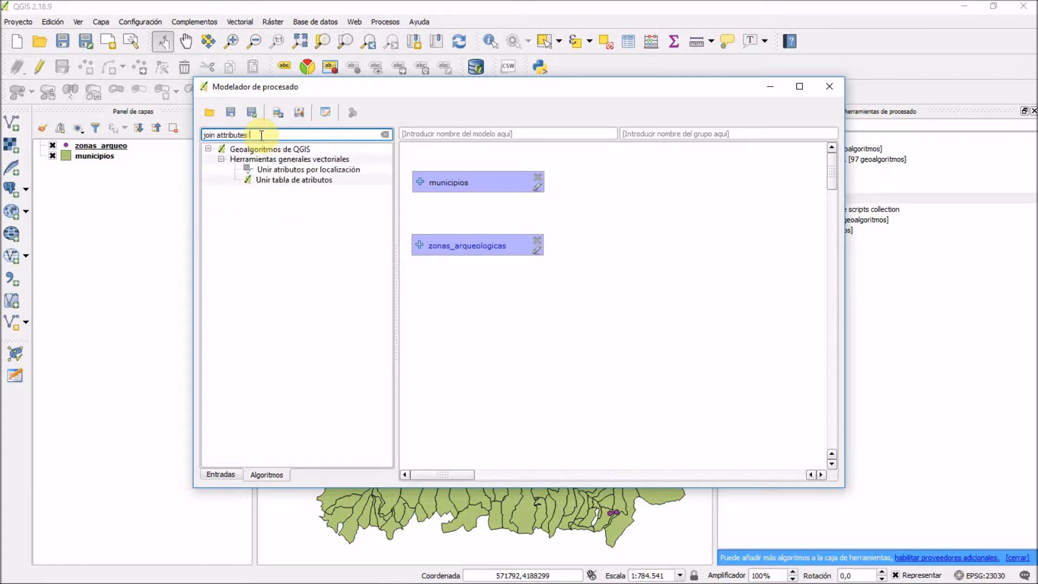
type("by location")
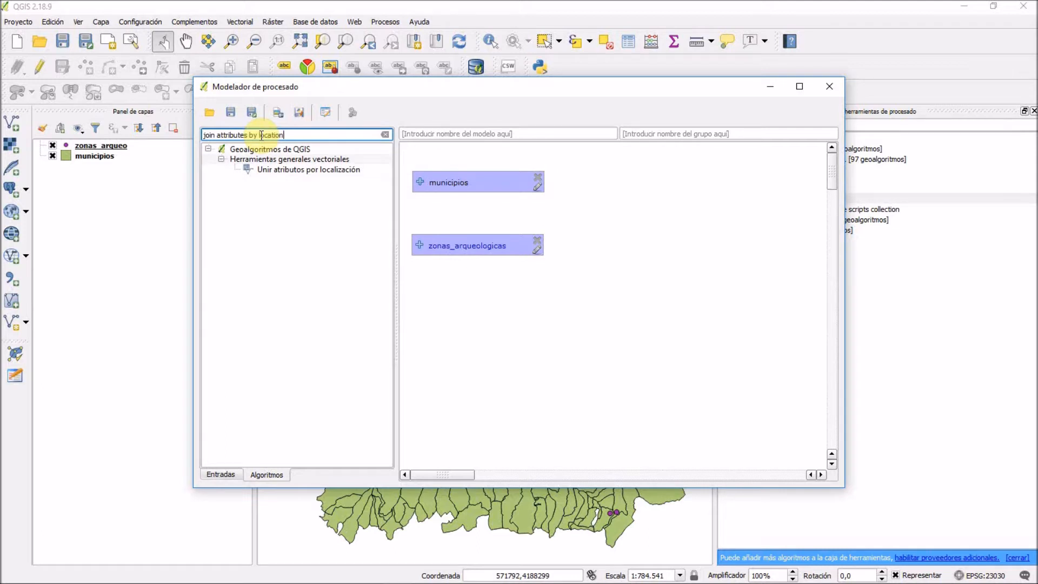
left_click(318, 169)
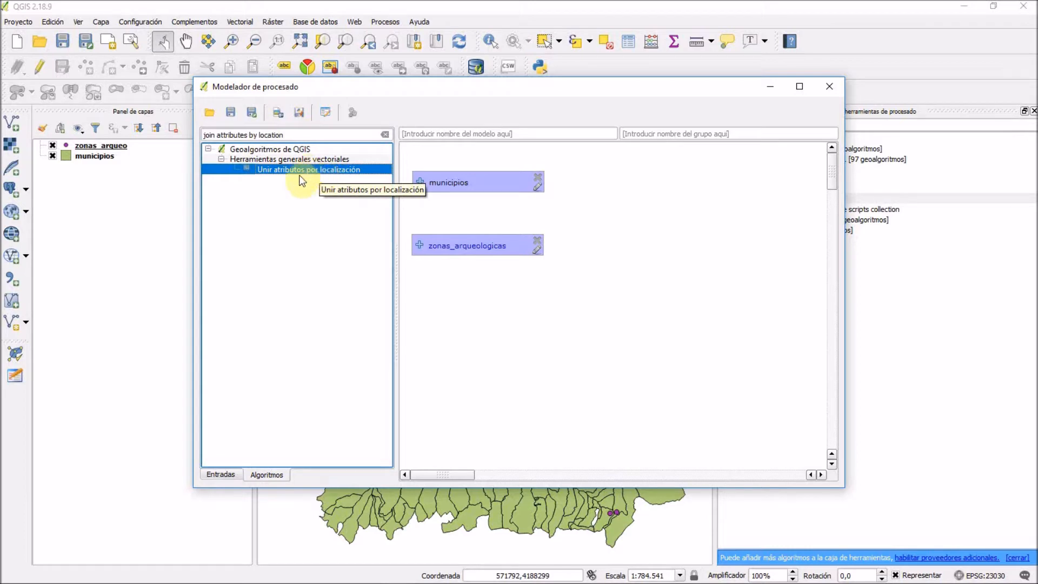
double_click(299, 170)
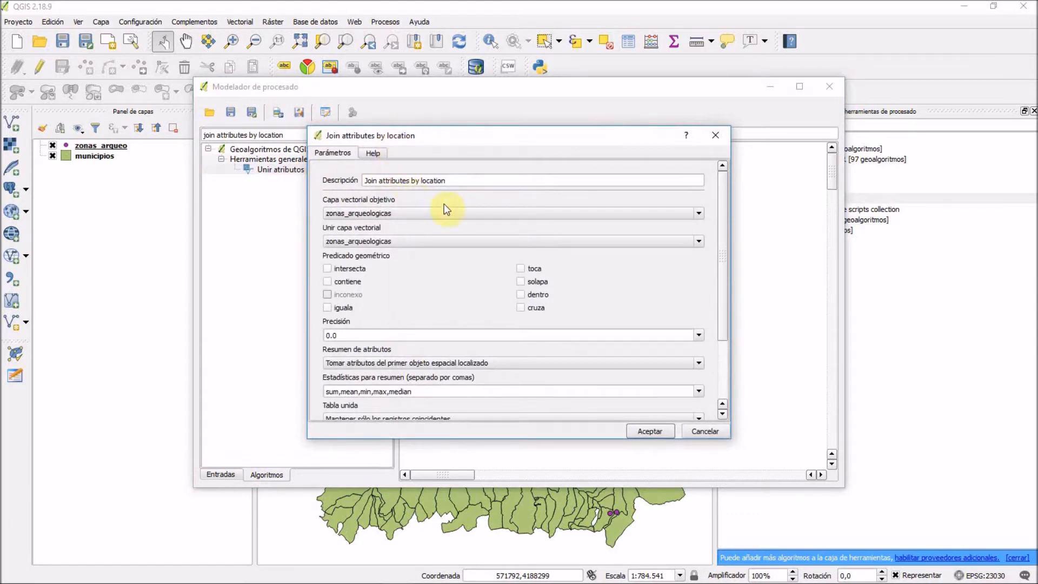
- Set municipios as the layer to join to zonas_arqueologicas and use intersecta as the geometric predicate
left_click_drag(439, 136, 446, 121)
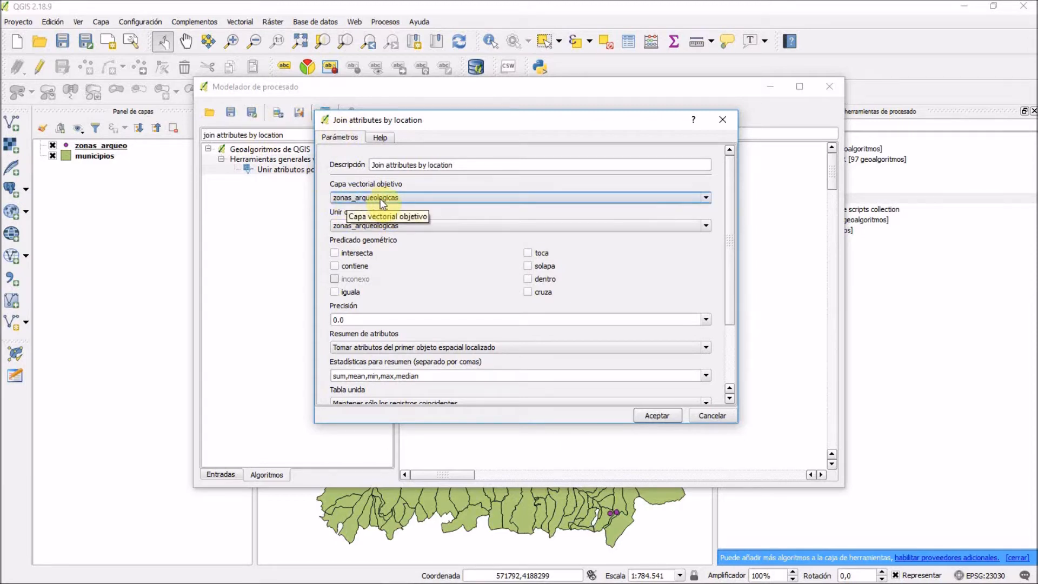
left_click(385, 226)
left_click(381, 243)
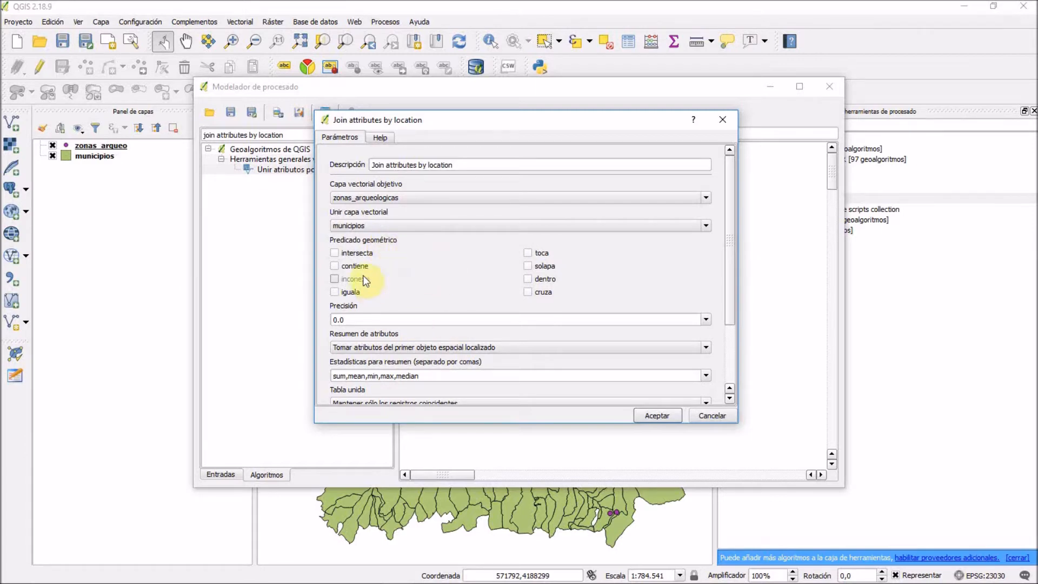
left_click(335, 253)
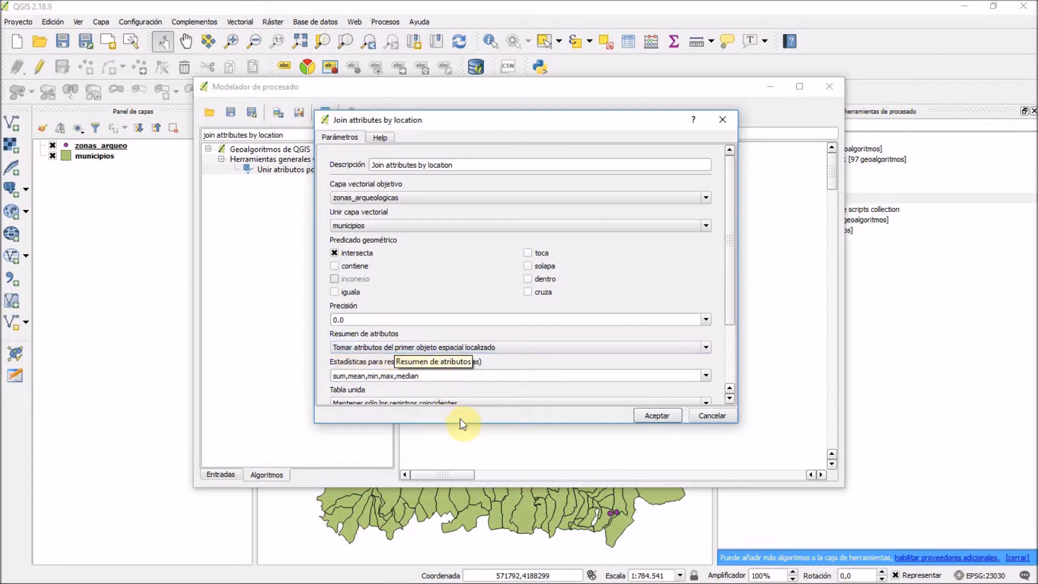
- Keep only the matching records in the joined table and add the configured join to the model
left_click_drag(459, 425, 452, 478)
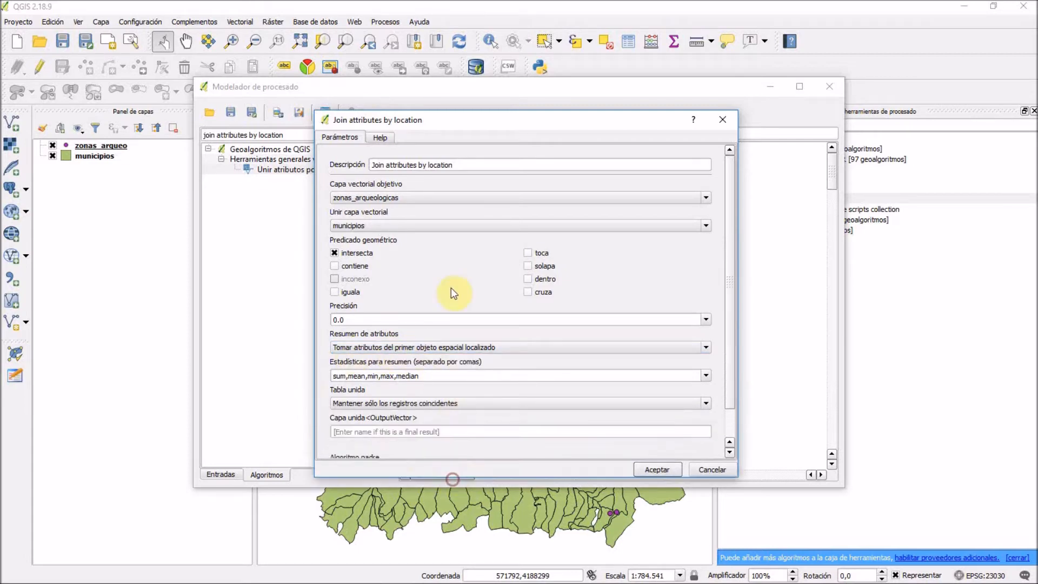
left_click_drag(442, 119, 461, 100)
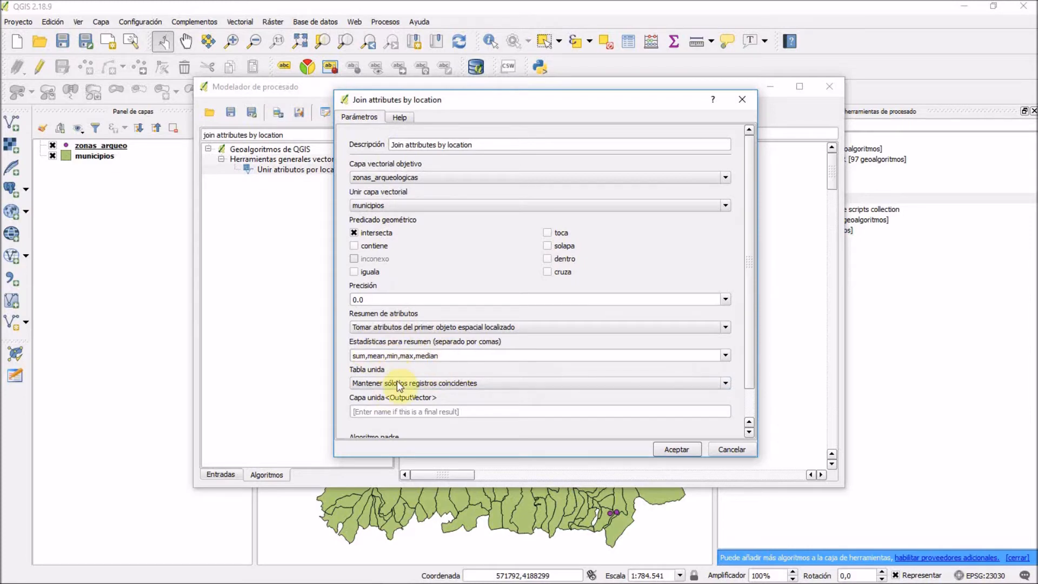
left_click(417, 383)
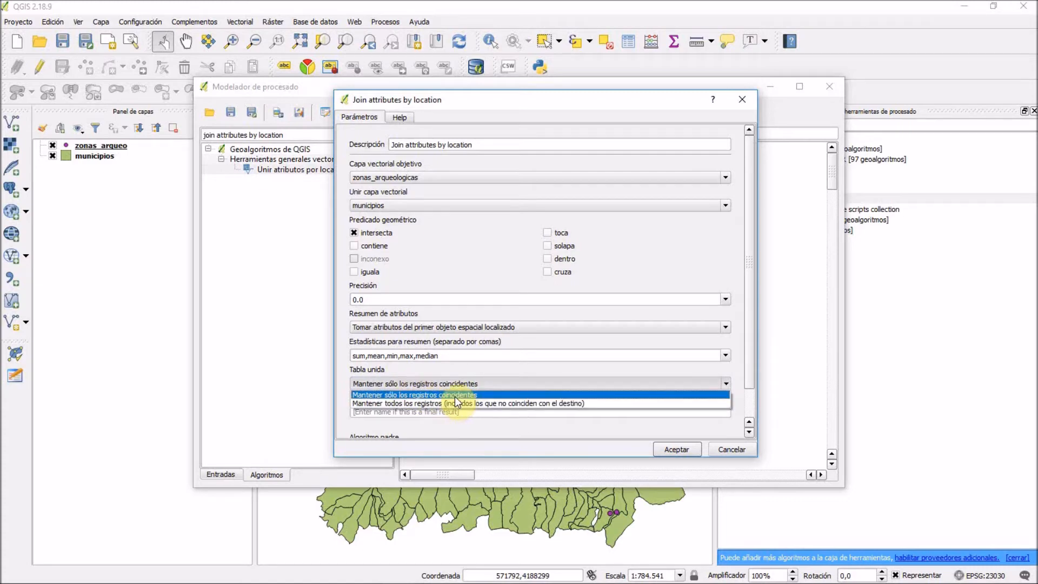
left_click(394, 396)
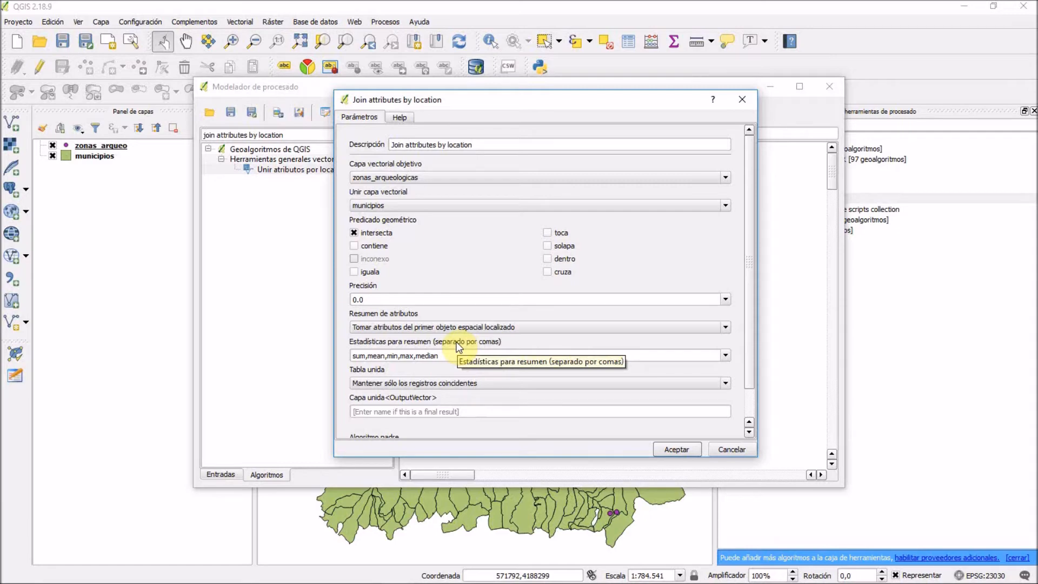
scroll(749, 318, "down", 3)
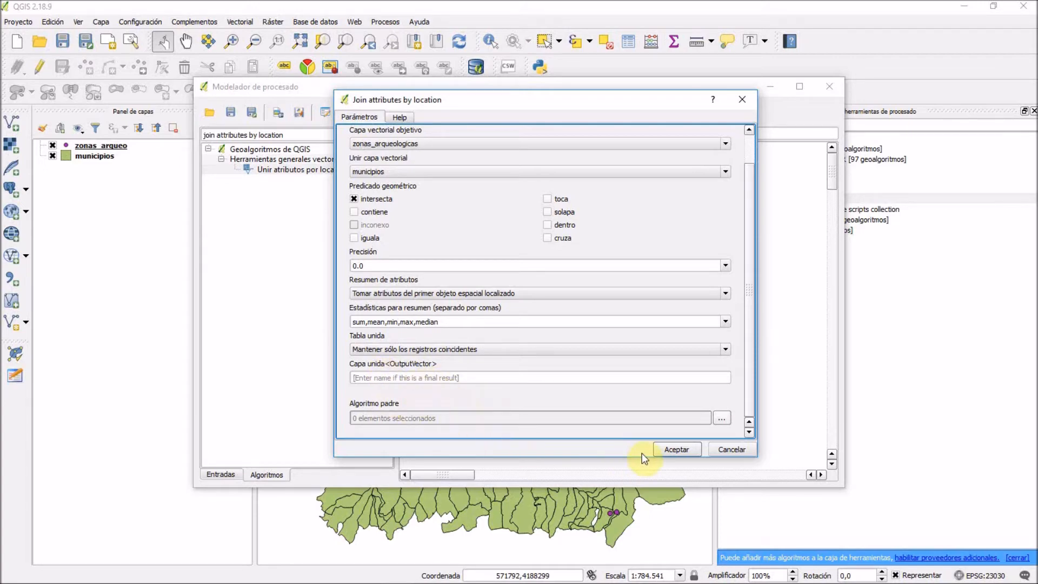
left_click(676, 450)
- Place the Join attributes by location block beside the two inputs and expand its input and output lists
left_click_drag(476, 248, 660, 215)
left_click(663, 195)
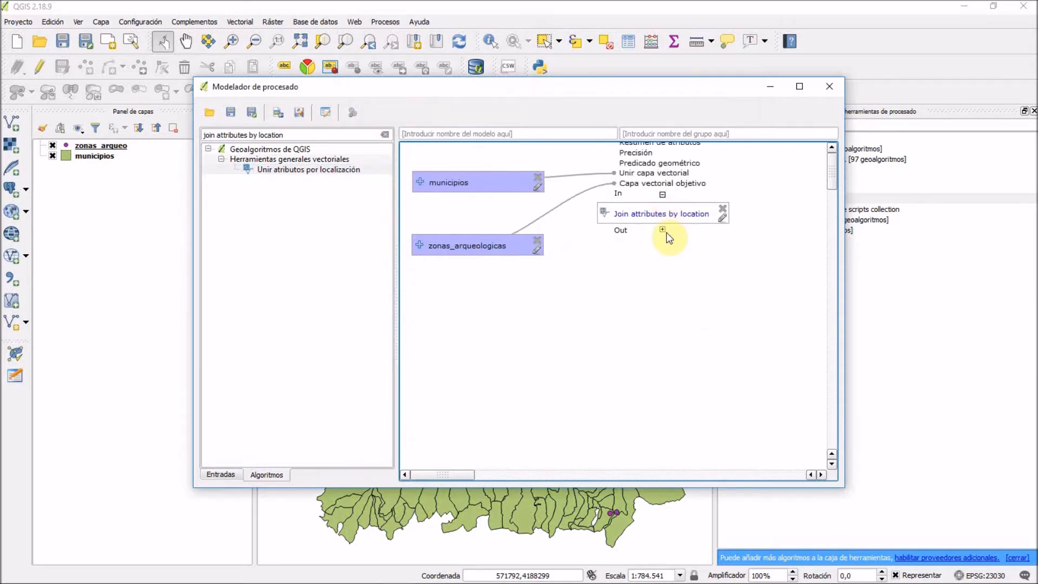
left_click(662, 229)
left_click_drag(684, 226, 672, 264)
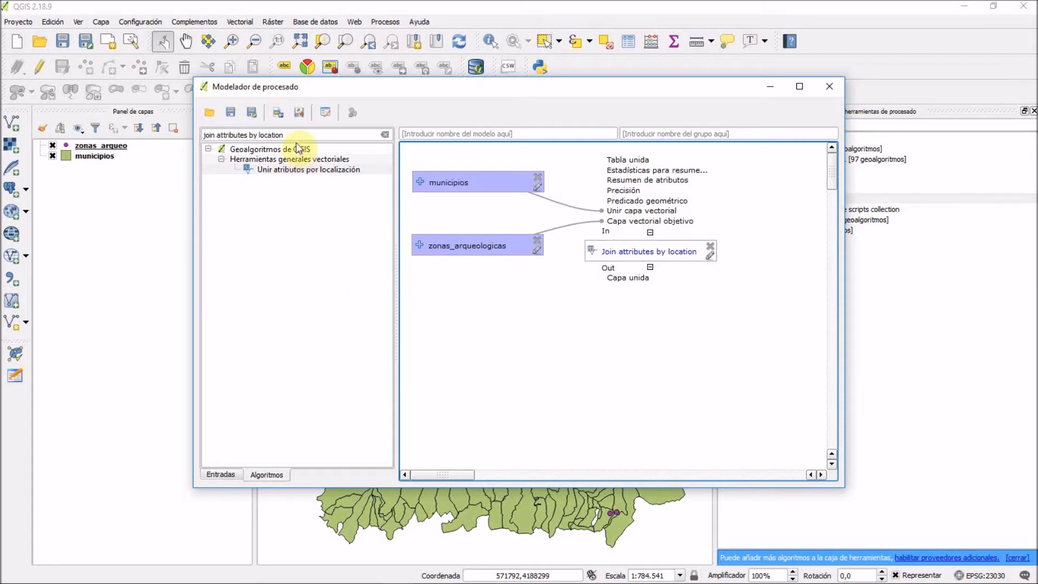
- Search the model algorithms for "buffer" and start adding Buffer de distancia fija from the QGIS geoalgorithms
left_click_drag(292, 134, 186, 132)
type("buffwe")
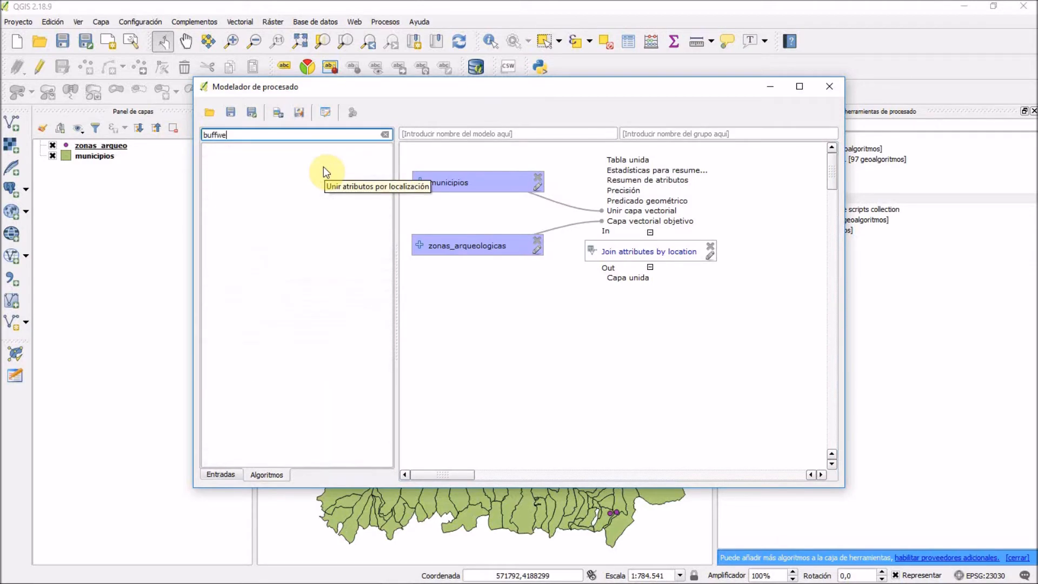
key("BackSpace")
type("er")
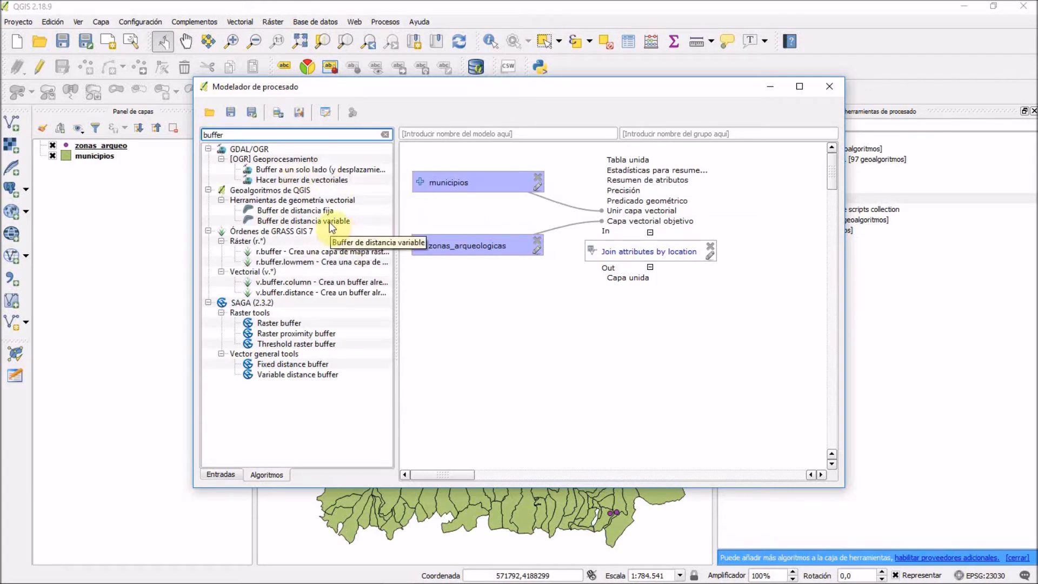
left_click(299, 212)
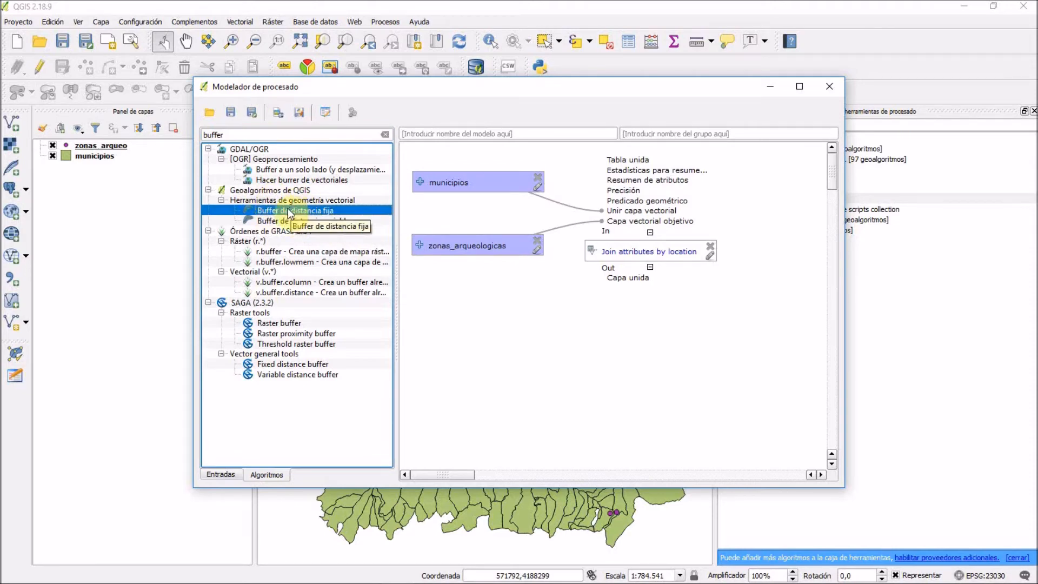
double_click(286, 211)
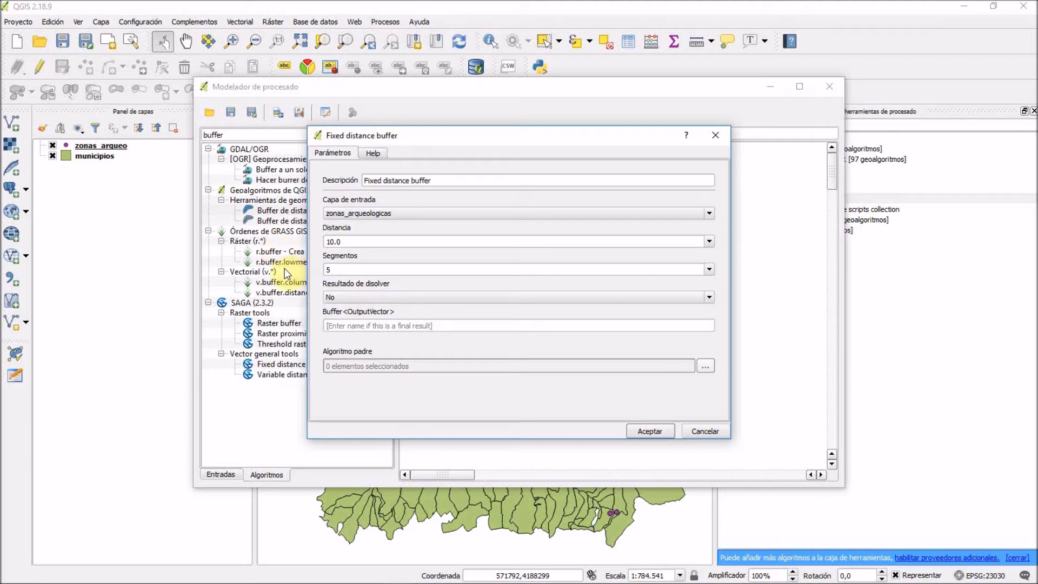
- Buffer the Capa unida output of the join by a distance of 2000 and name the final result zonas_arqueo_municipios
left_click(387, 215)
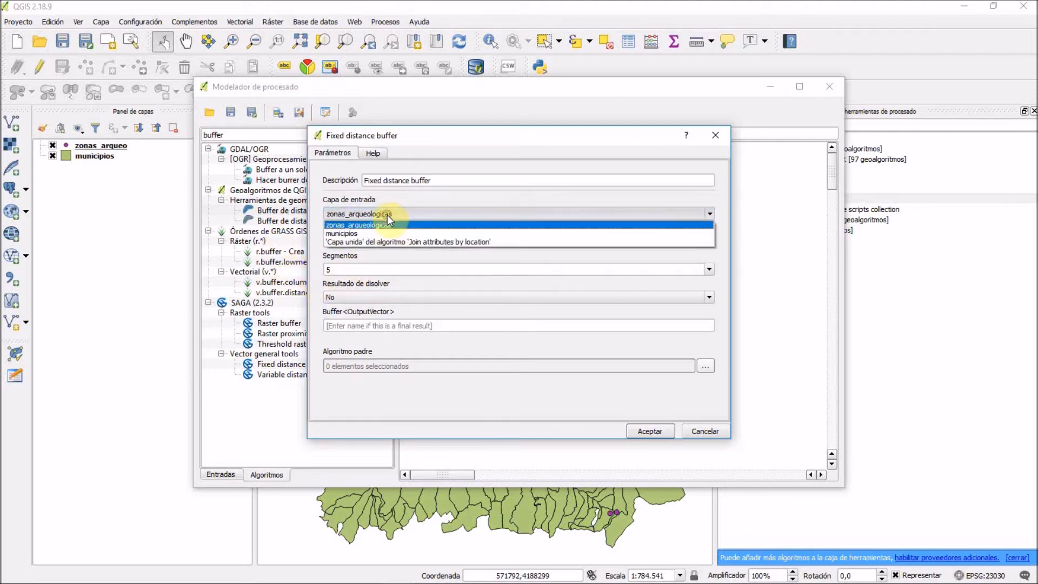
left_click(506, 242)
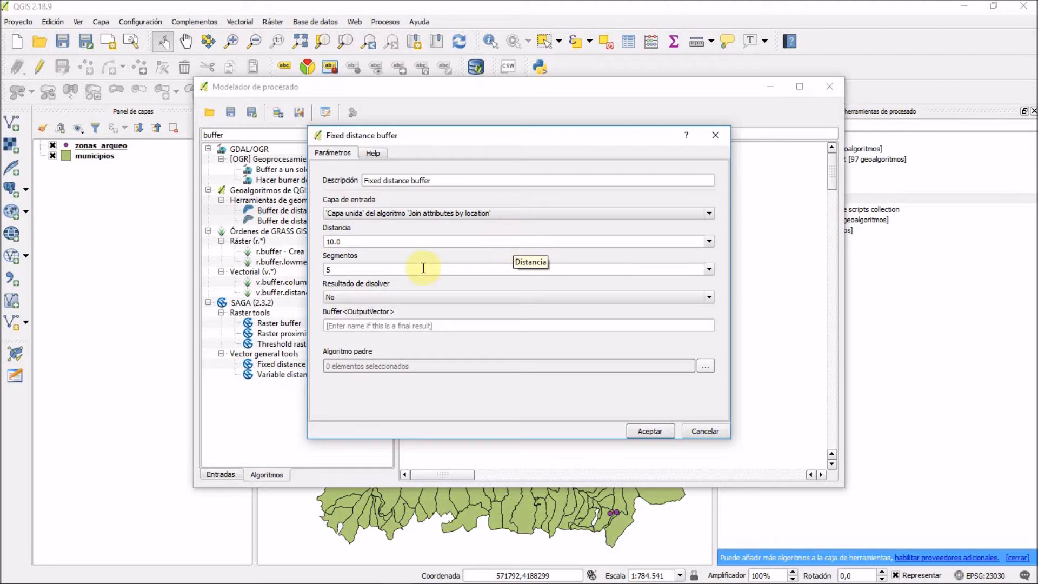
left_click(348, 238)
type("2000")
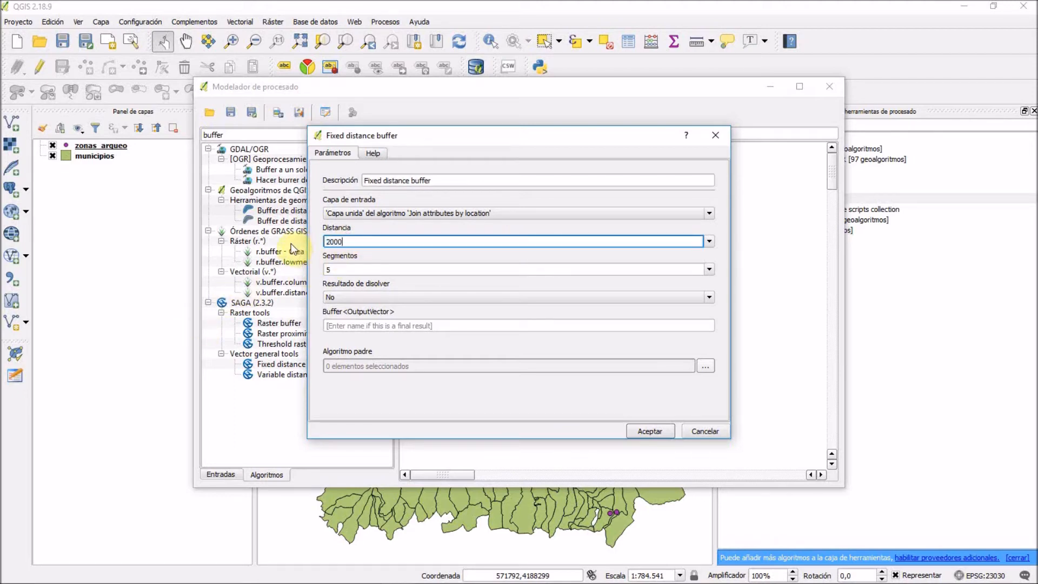
left_click(378, 269)
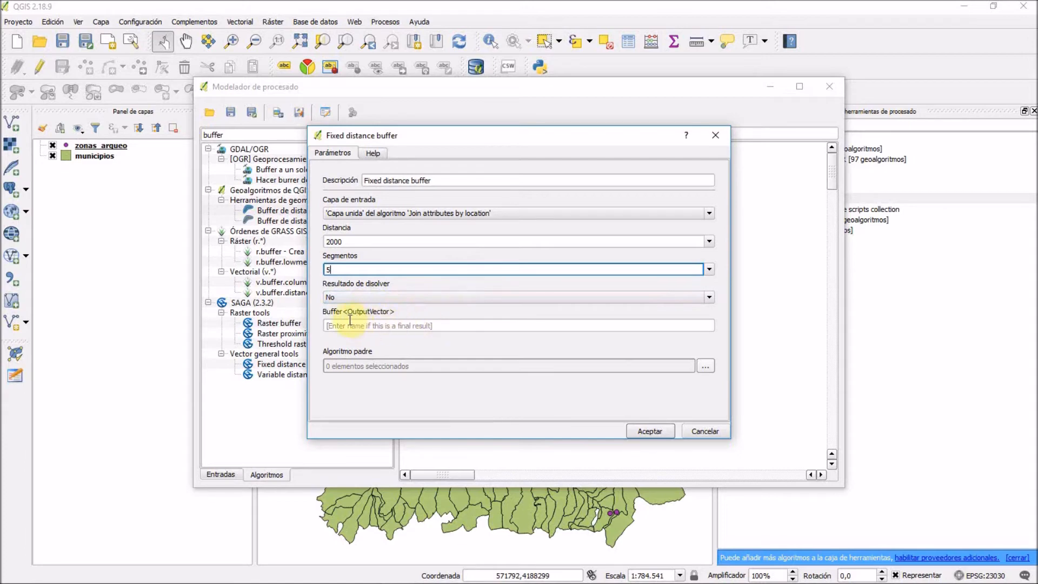
left_click(377, 325)
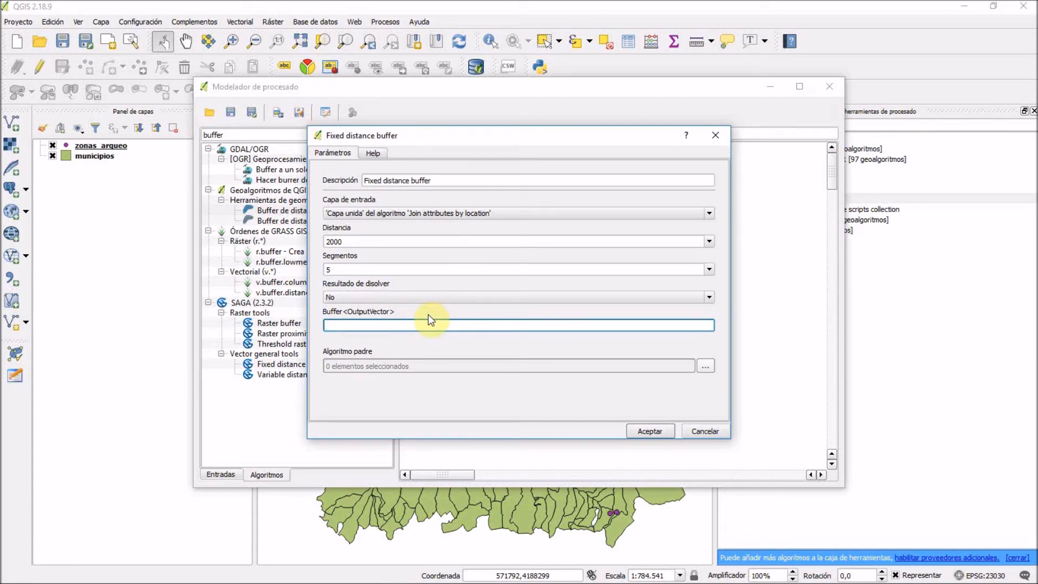
type("zonas_arqueo_municipios")
left_click(638, 430)
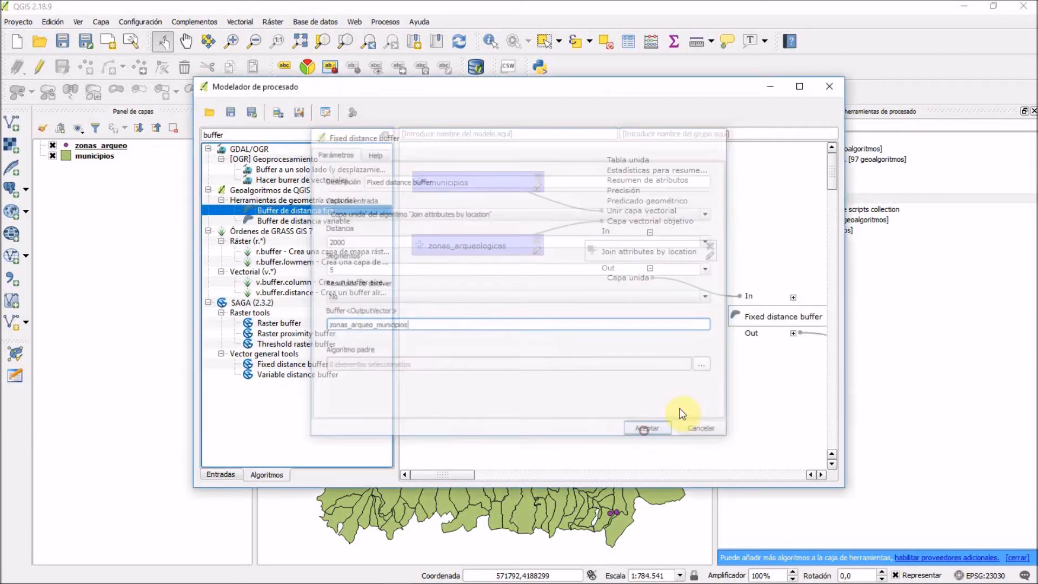
- Stack the Fixed distance buffer and zonas_arqueo_municipios blocks below the join and expand the buffer's output list
left_click_drag(768, 331, 639, 341)
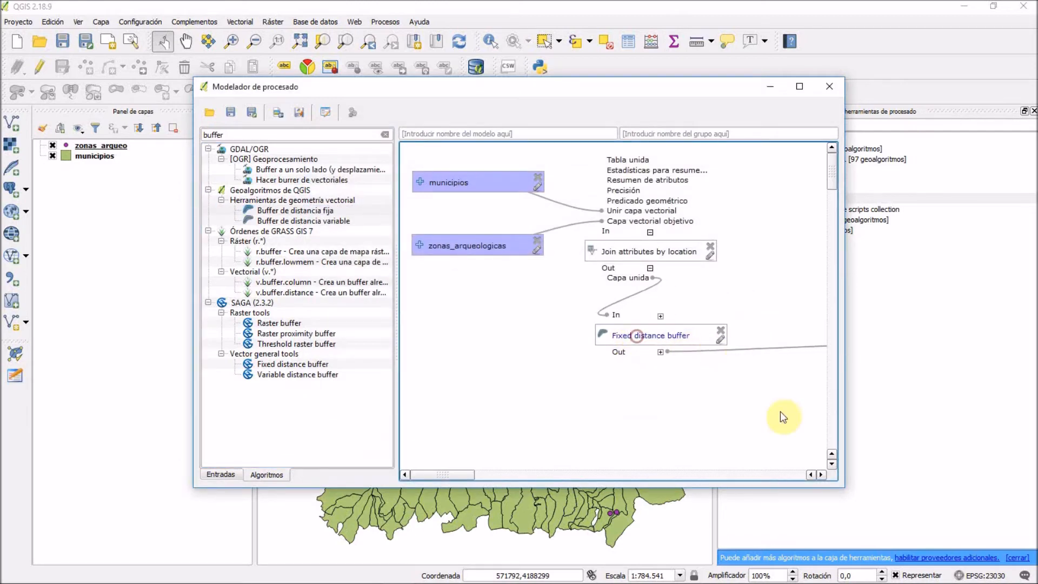
left_click_drag(846, 373, 672, 391)
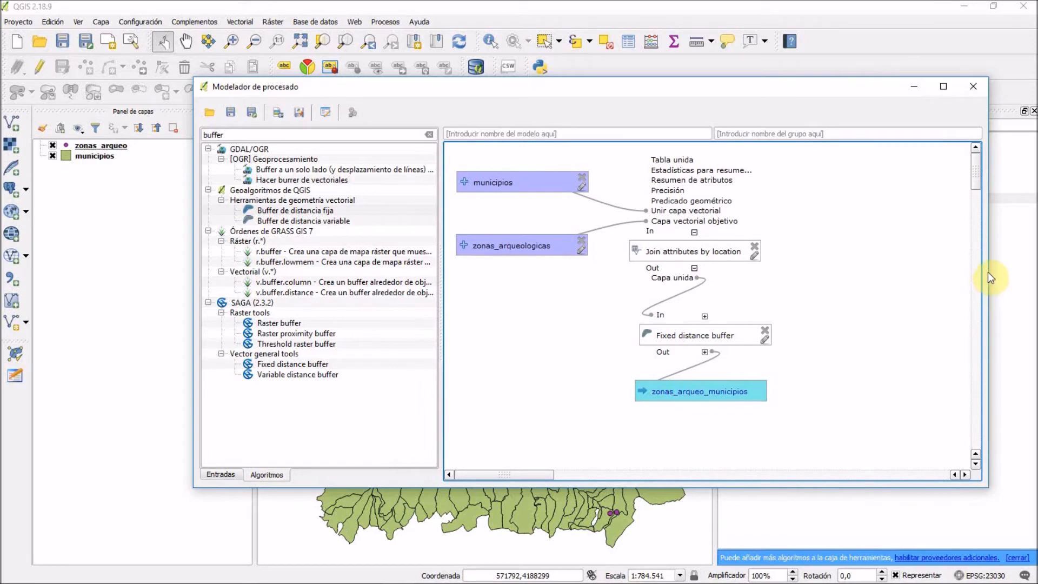
left_click_drag(988, 270, 823, 289)
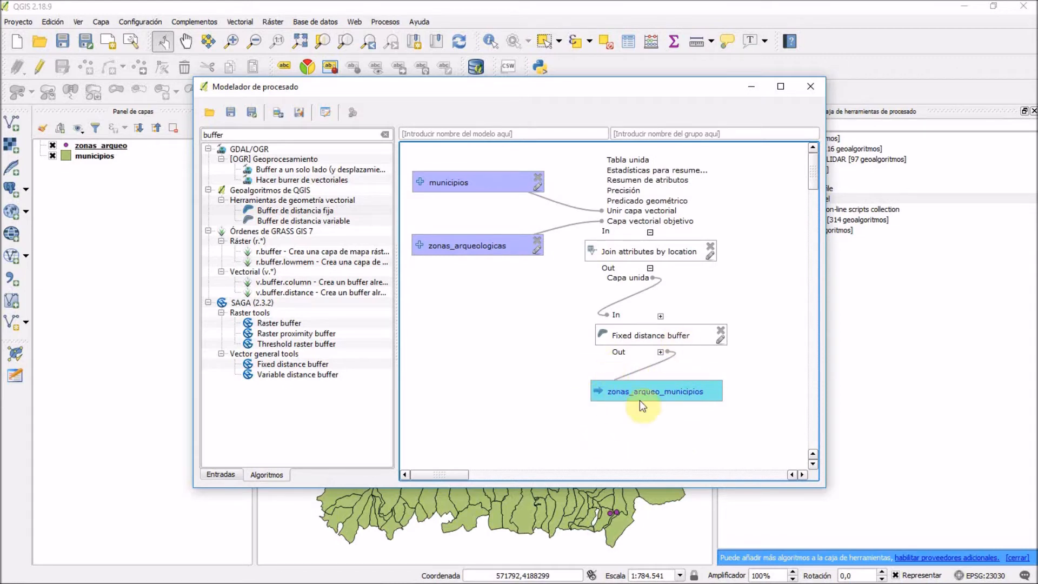
left_click(659, 352)
left_click_drag(637, 399, 651, 416)
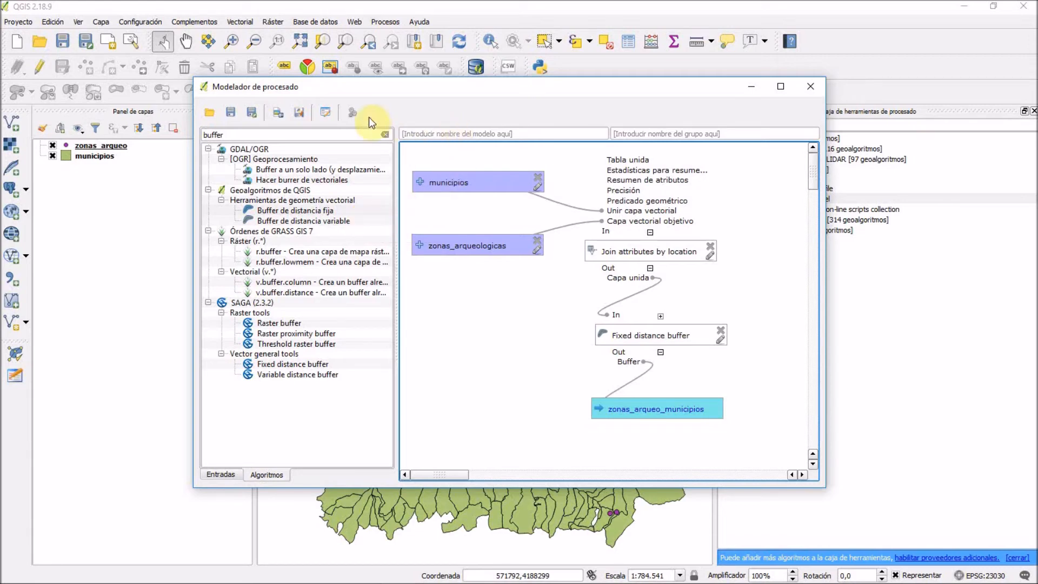
- Name the model Modelo_Ejercicio1 and assign it to the group Unidad 4
left_click(234, 113)
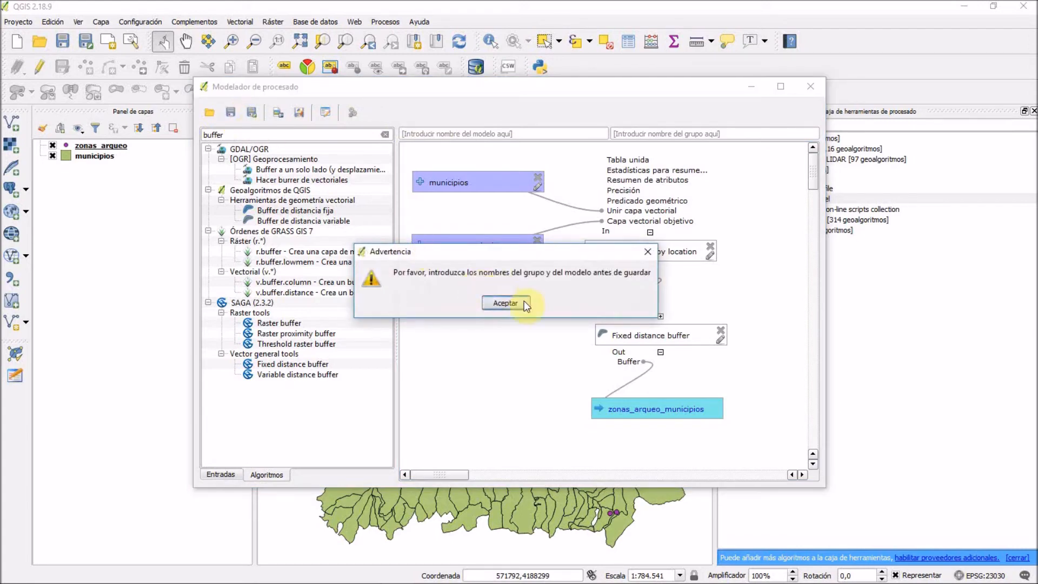
left_click(505, 303)
left_click(530, 133)
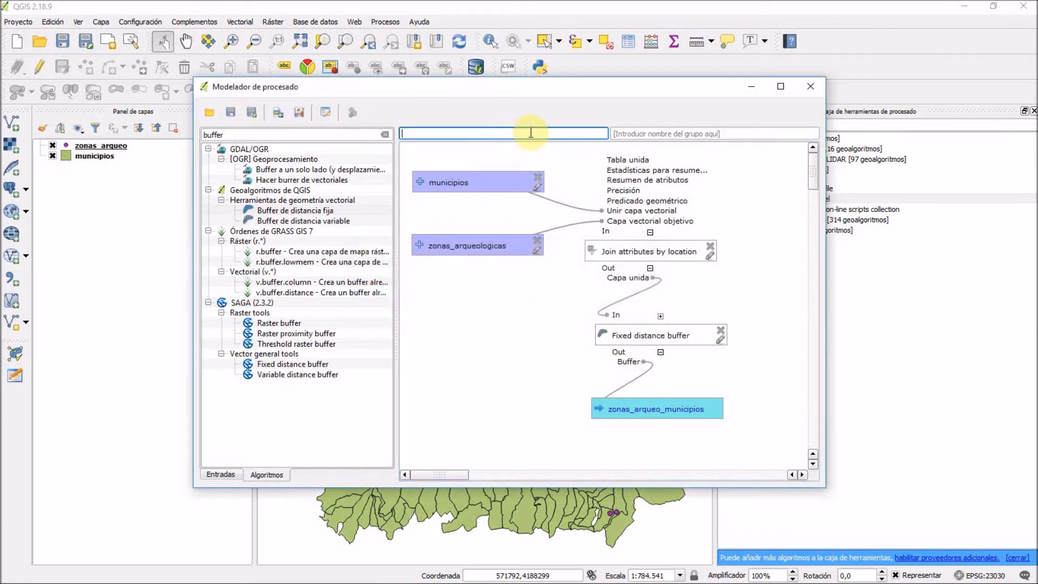
type("Modelo_Ejercicio1")
left_click(654, 131)
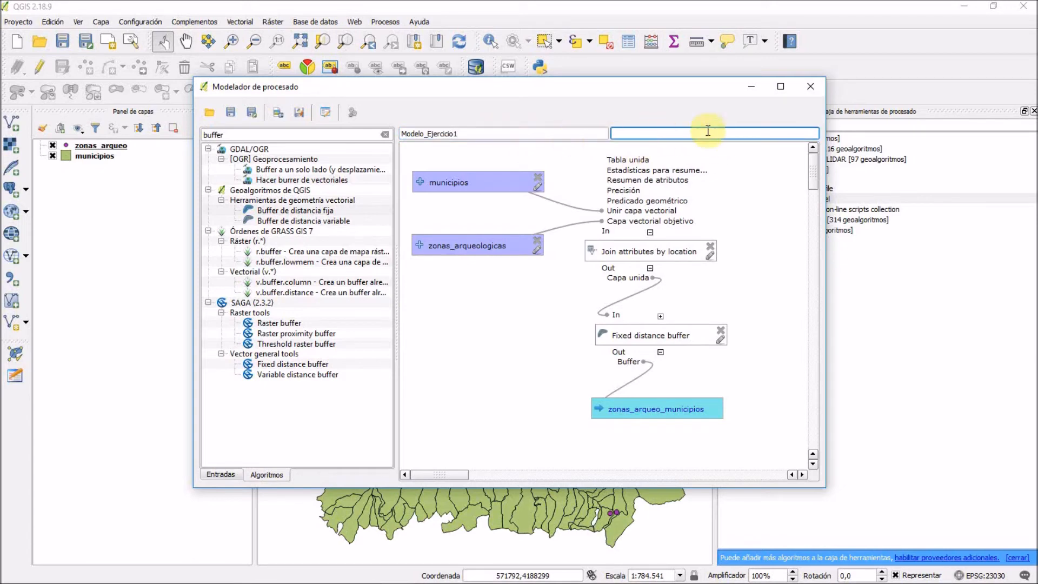
type("Unidad 4")
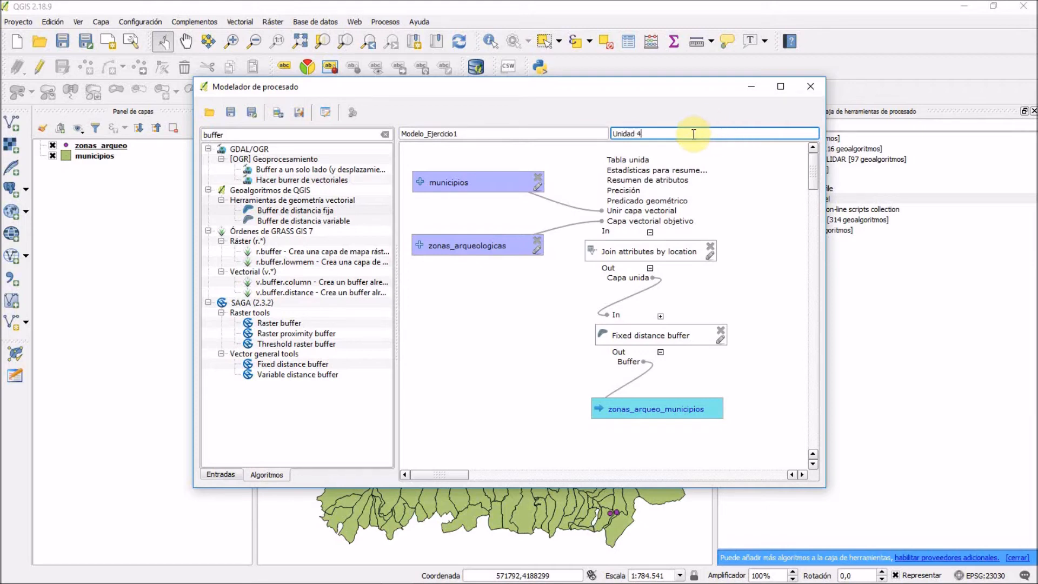
- Save the model as Modelo_Ejercicio1 in the processing models folder
left_click(232, 114)
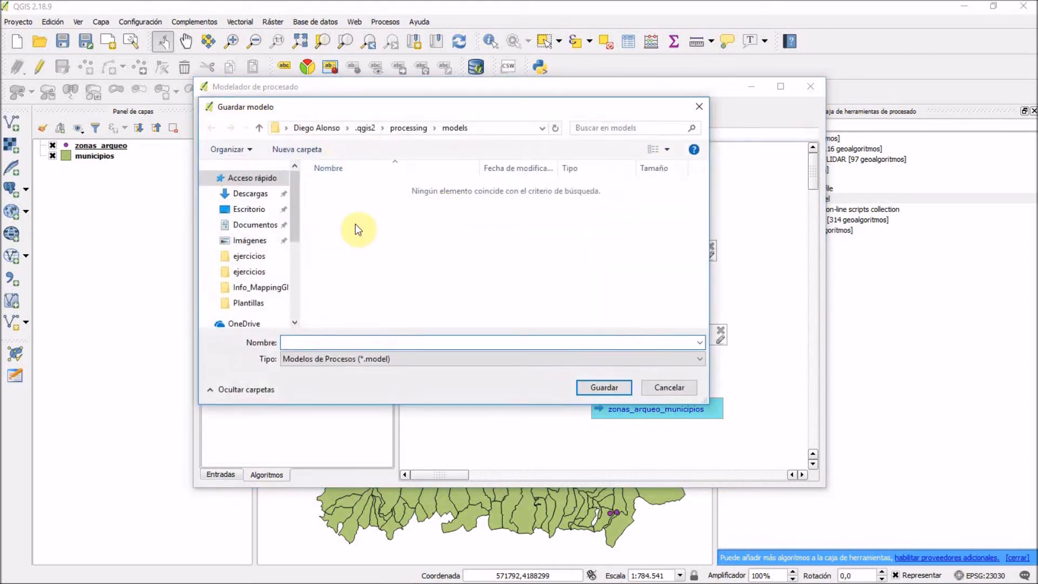
left_click_drag(295, 114, 361, 166)
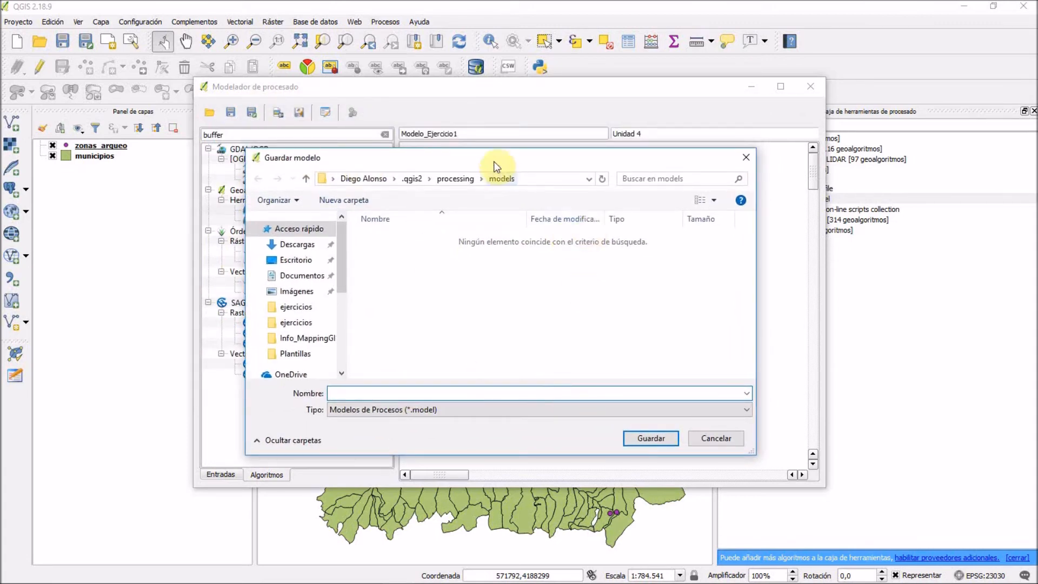
left_click_drag(494, 161, 490, 174)
type("Modelo")
key("BackSpace")
key("BackSpace")
key("BackSpace")
key("BackSpace")
key("BackSpace")
key("BackSpace")
type("Modelo_Ejercicio1")
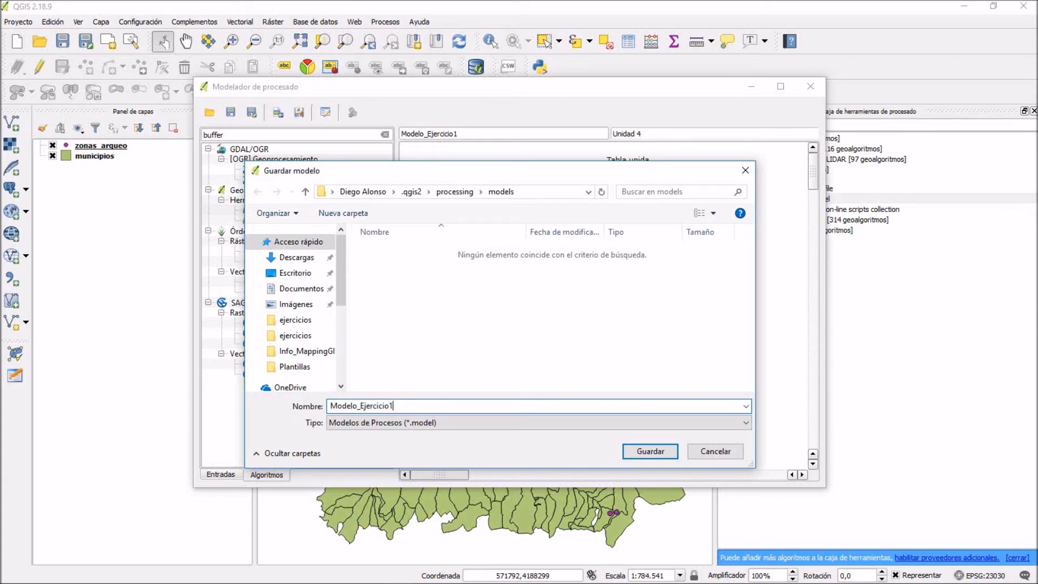
left_click(638, 448)
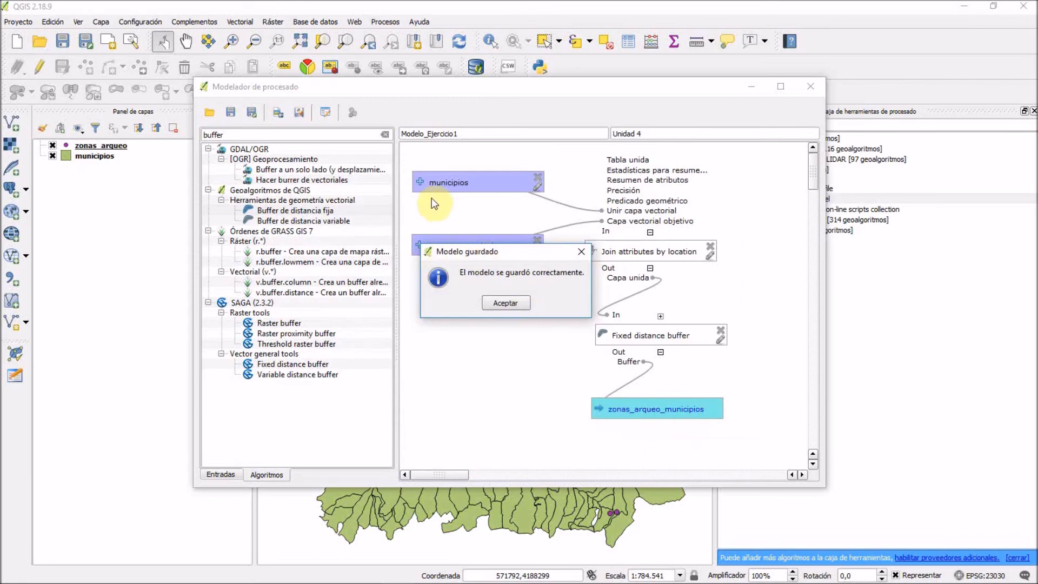
left_click(507, 303)
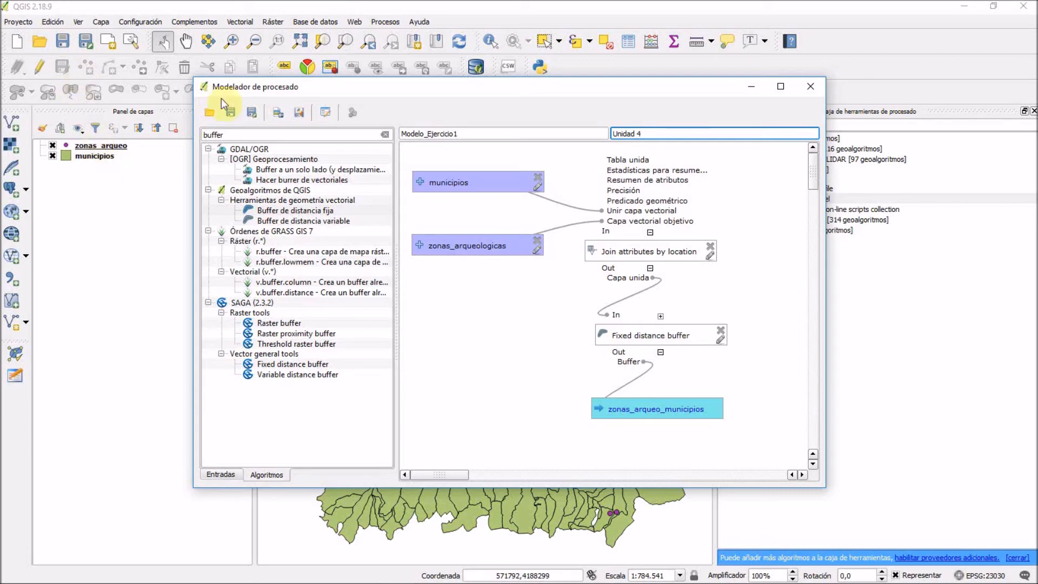
- Open Modelo_Ejercicio1 for execution and browse its output destination to the UNIDAD6\geowarehouse\capas_salida folder under CURSO_QGIS_AVANZADO
left_click(351, 115)
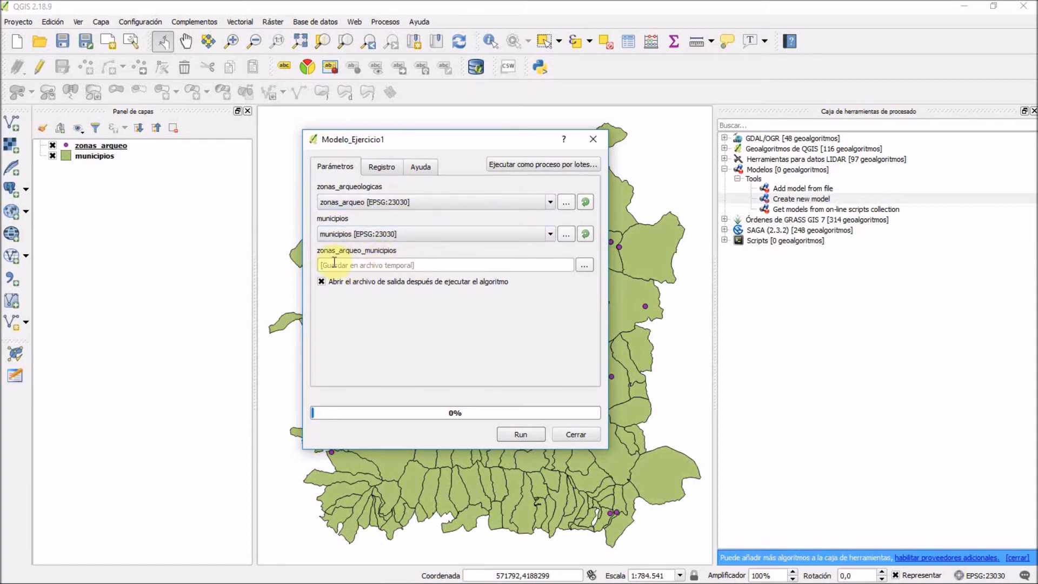
left_click(585, 264)
left_click(606, 282)
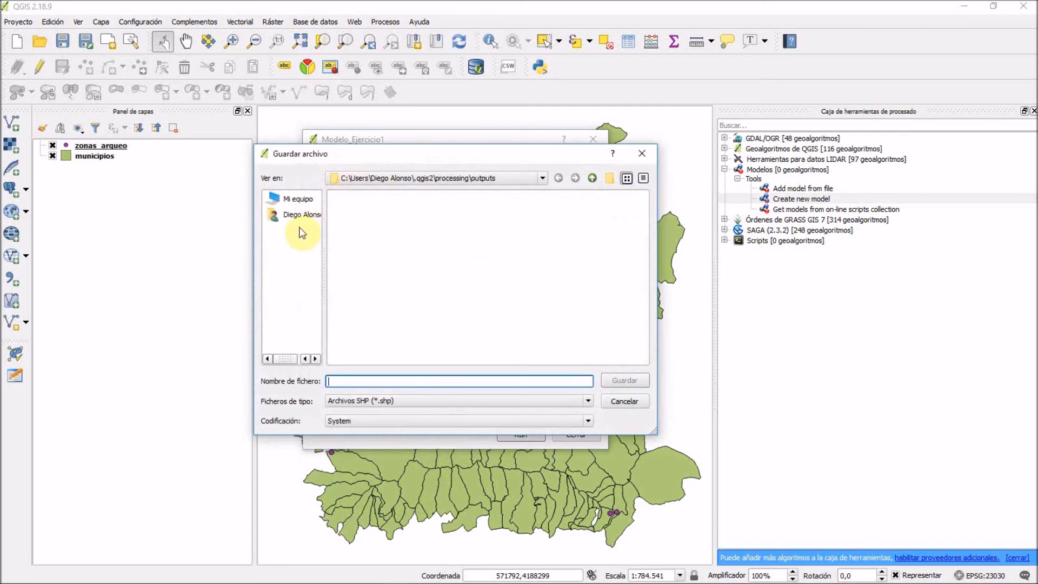
left_click(296, 199)
double_click(354, 198)
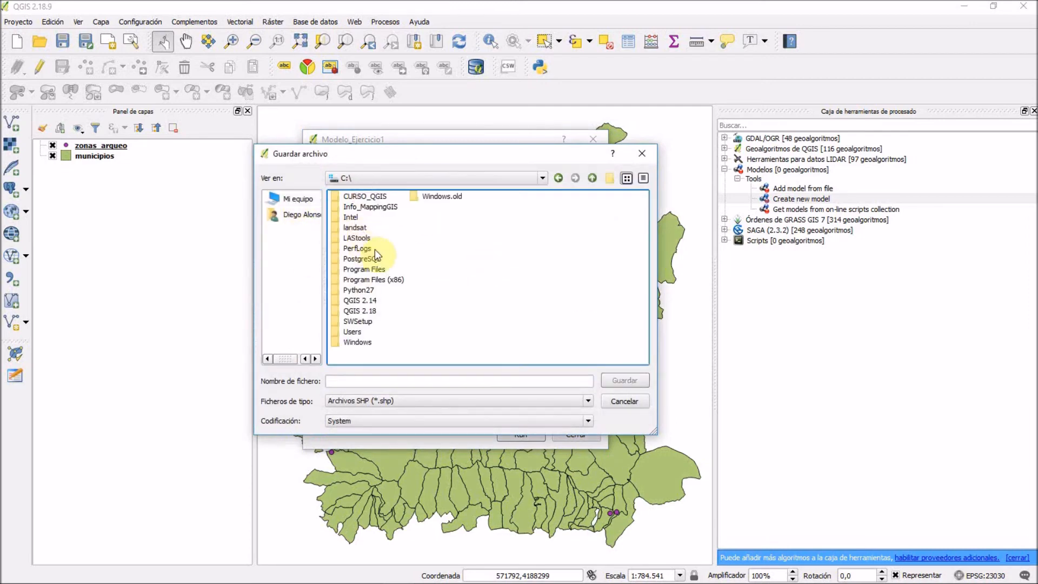
double_click(373, 207)
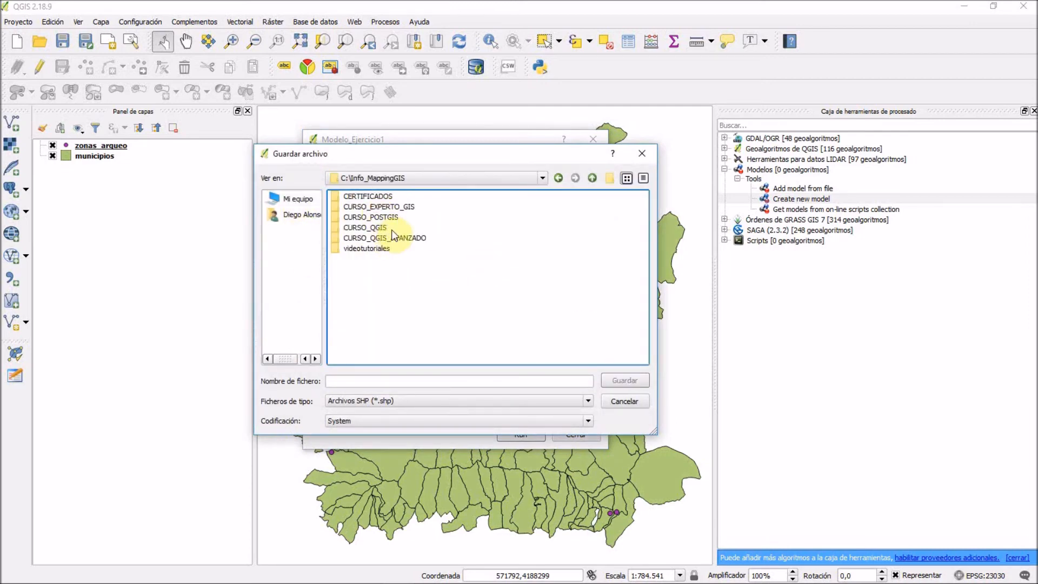
double_click(400, 239)
double_click(379, 198)
left_click(366, 250)
double_click(364, 250)
double_click(362, 198)
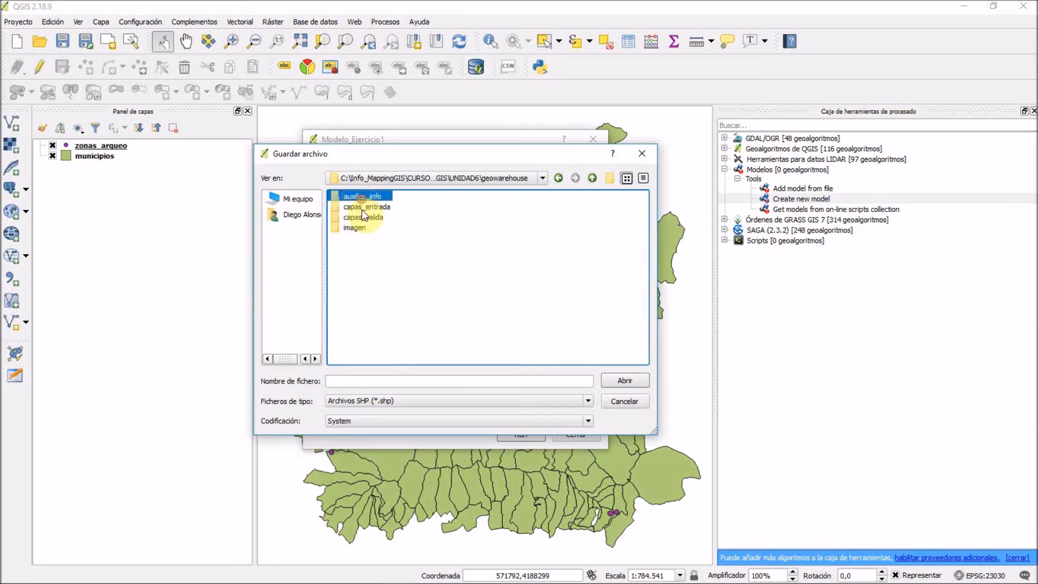
double_click(364, 218)
- Name the model's output shapefile zonas_arqueo_municipios and accept it as the save destination
left_click(376, 381)
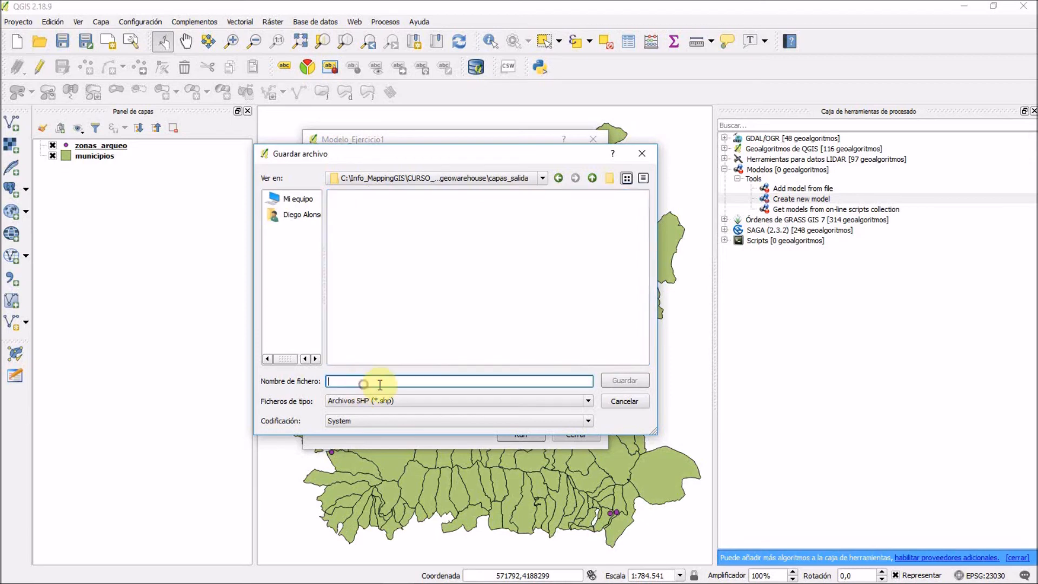
type("zonas")
key("BackSpace")
type("_arqueo_munic")
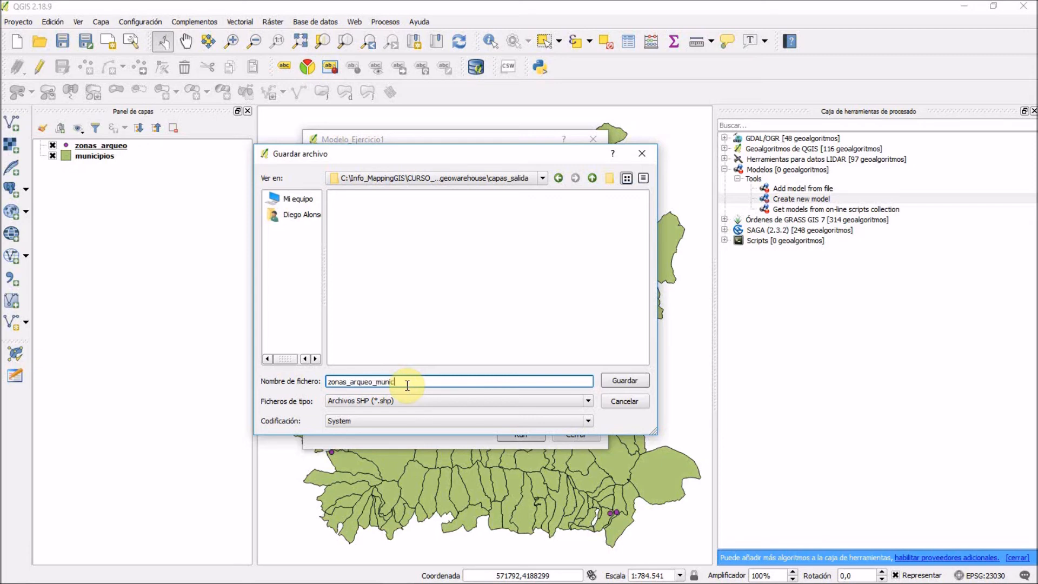
type("ipios")
key("Return")
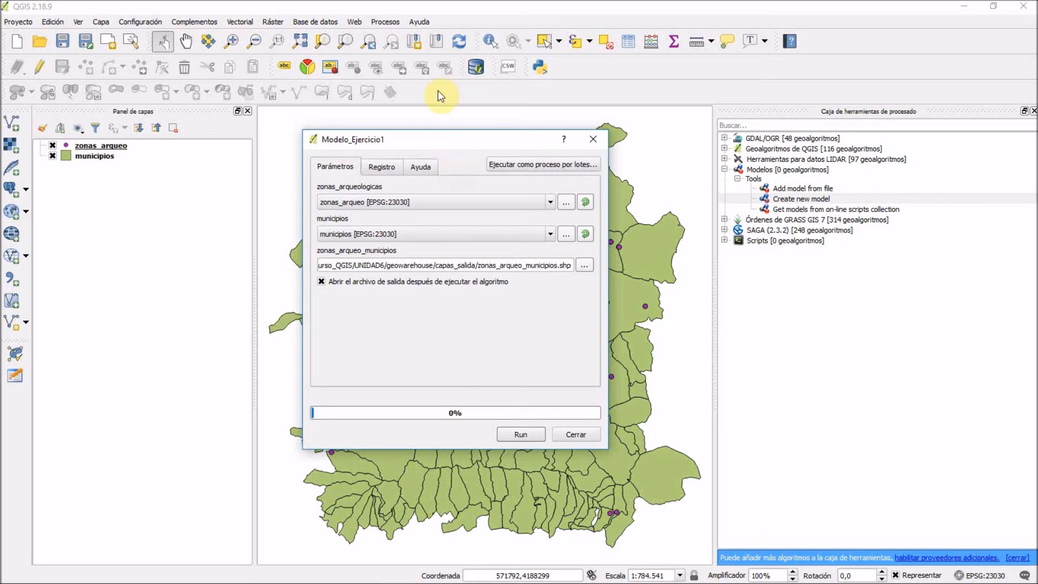
- Run the model on zonas_arqueo and municipios, review its execution log, and close the run dialog and the modeler
left_click(532, 437)
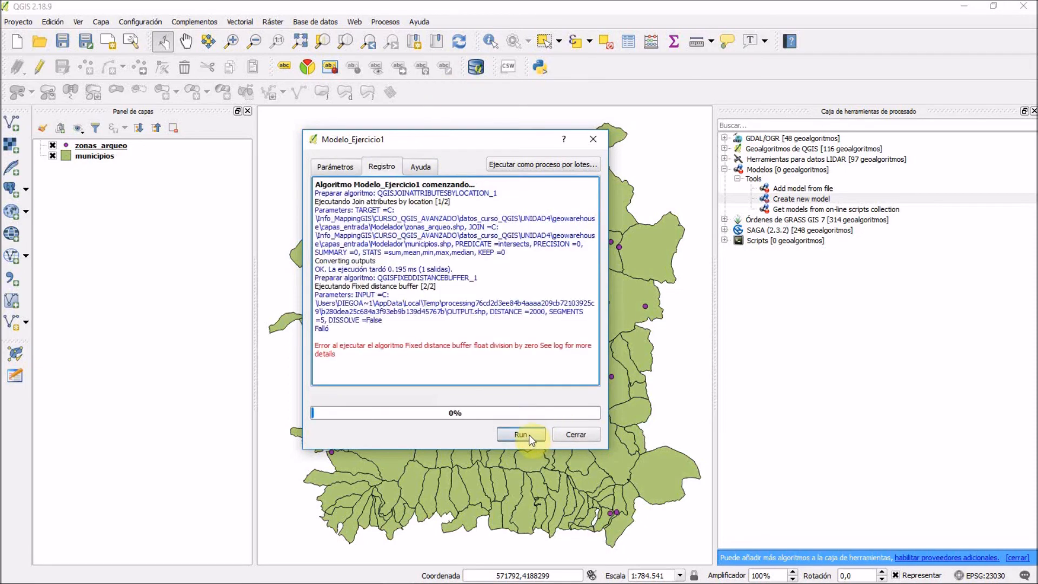
left_click_drag(354, 354, 304, 340)
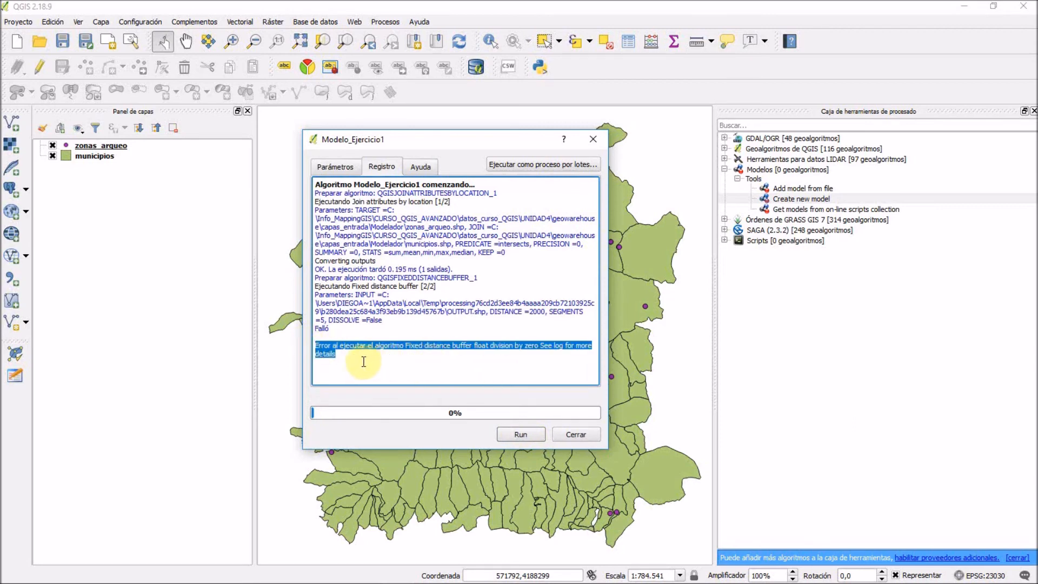
left_click(361, 358)
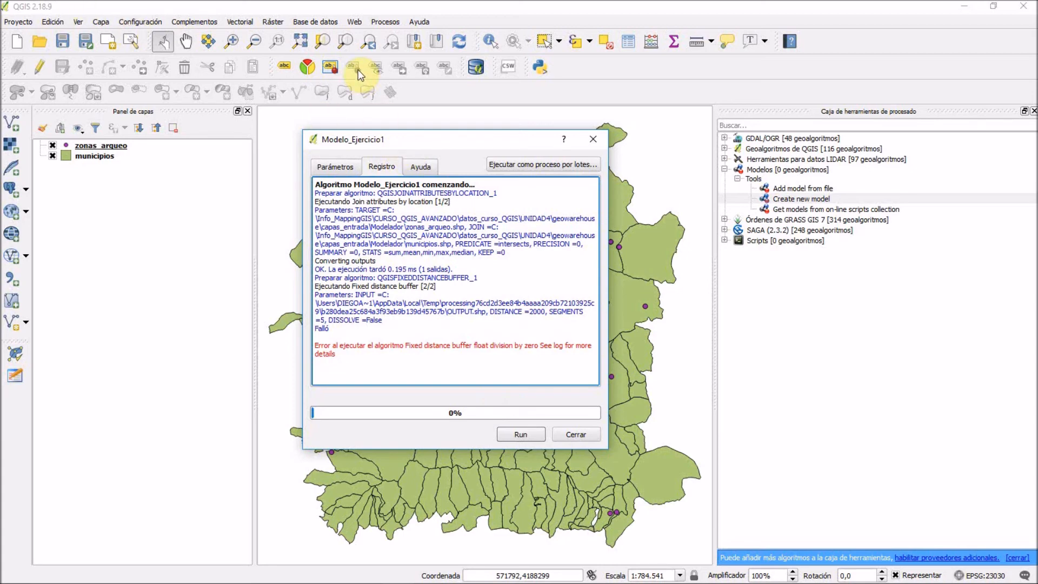
left_click(594, 140)
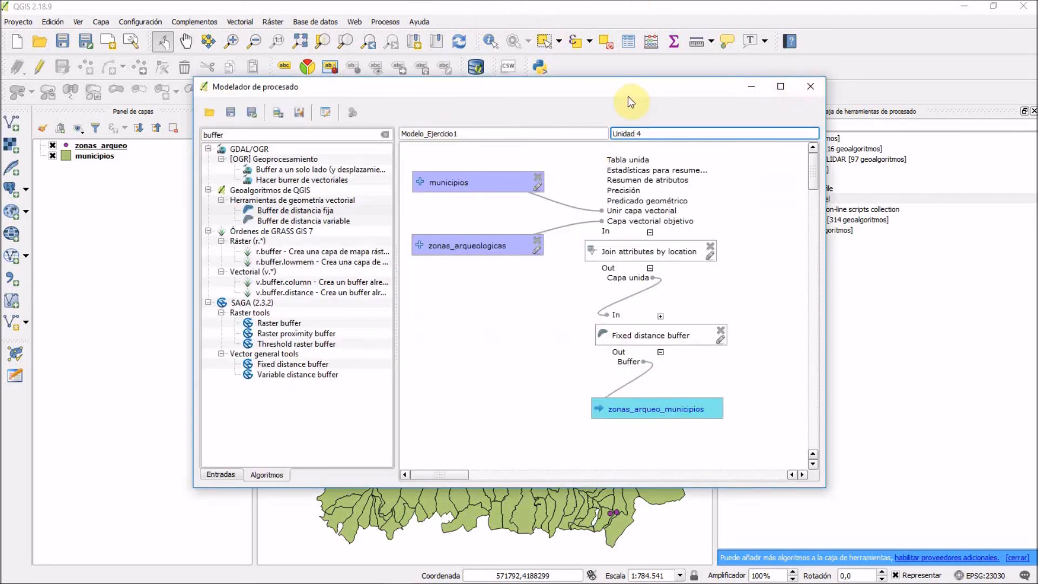
left_click(811, 87)
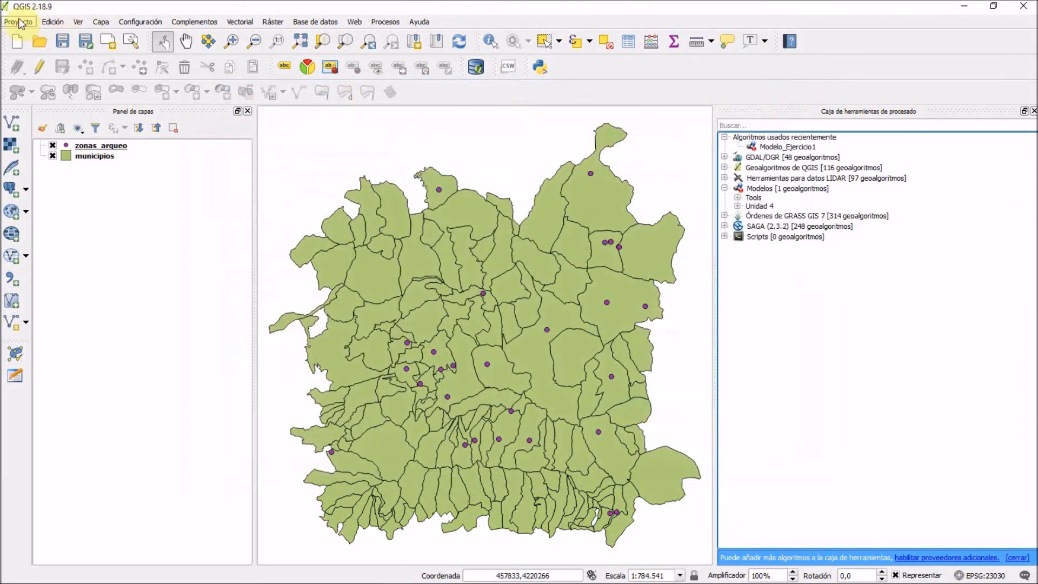
- Start saving the QGIS project and browse to Info_MappingGIS, CURSO_QGIS_AVANZADO, datos_curso_QGIS, UNIDAD6, geowarehouse, capas_salida
left_click(19, 23)
left_click(46, 101)
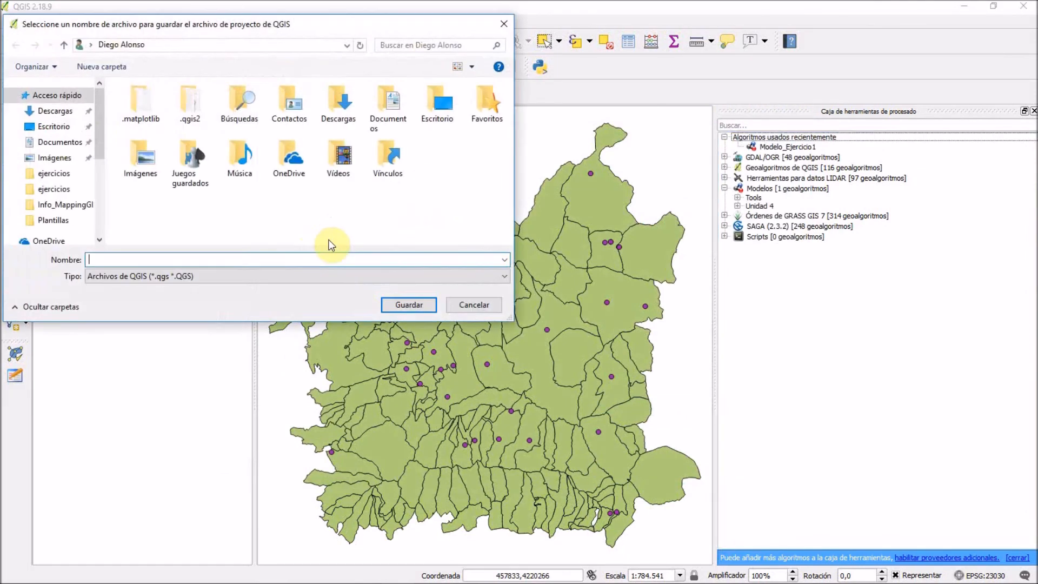
left_click(98, 204)
left_click(67, 200)
double_click(185, 146)
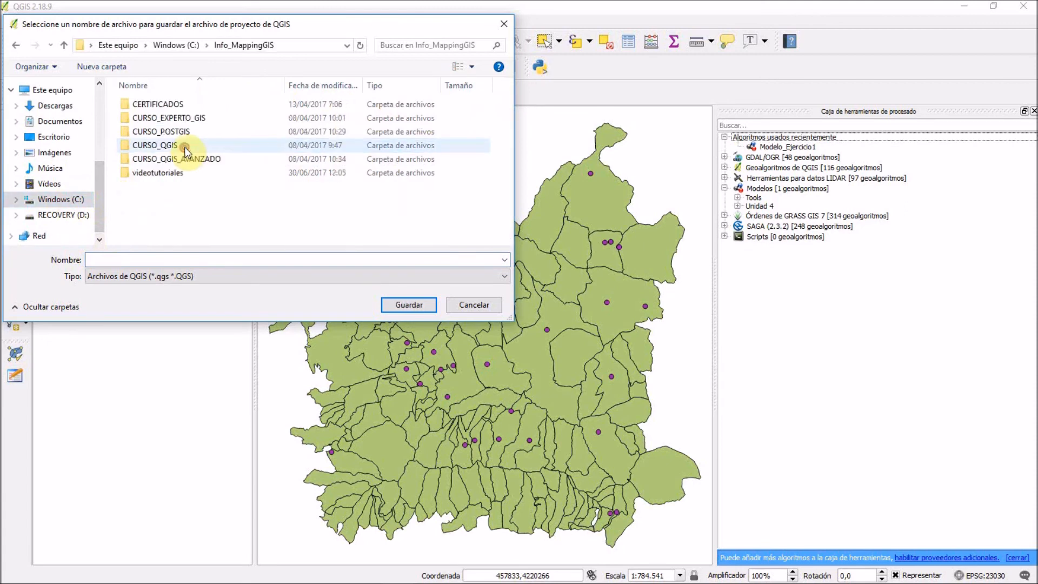
double_click(187, 158)
left_click(174, 104)
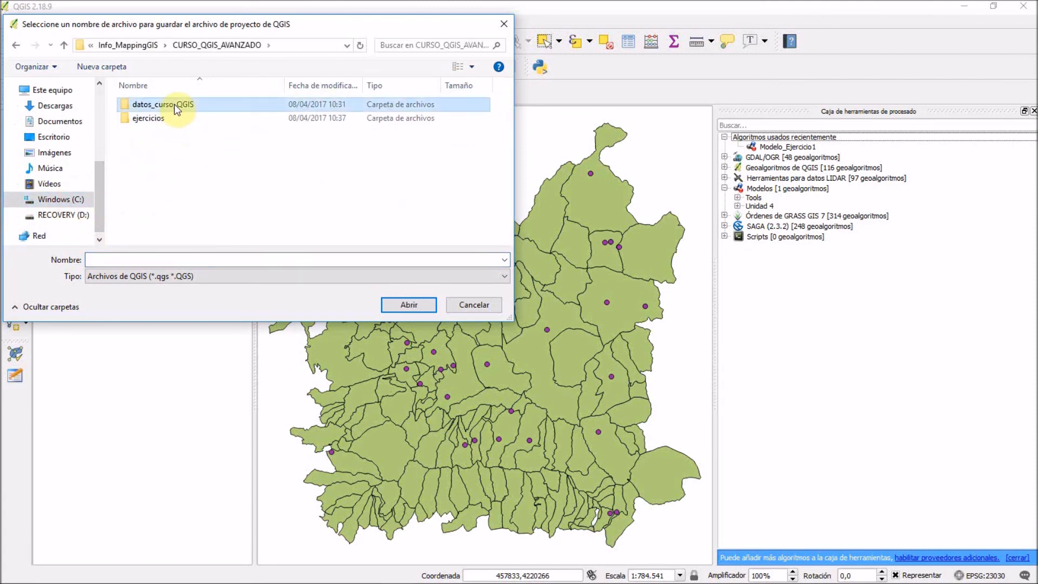
double_click(174, 104)
double_click(167, 172)
left_click(167, 106)
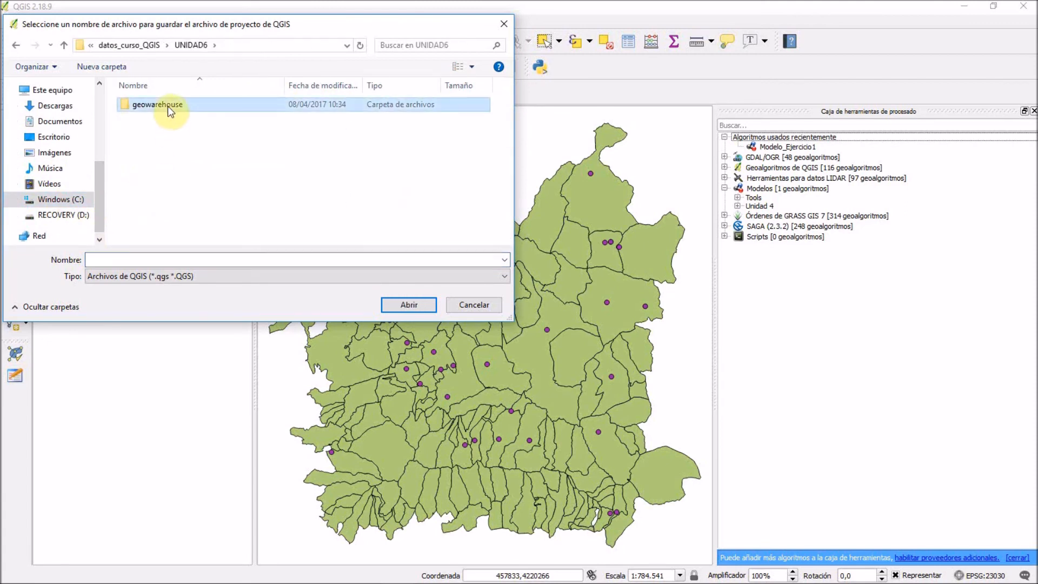
double_click(167, 106)
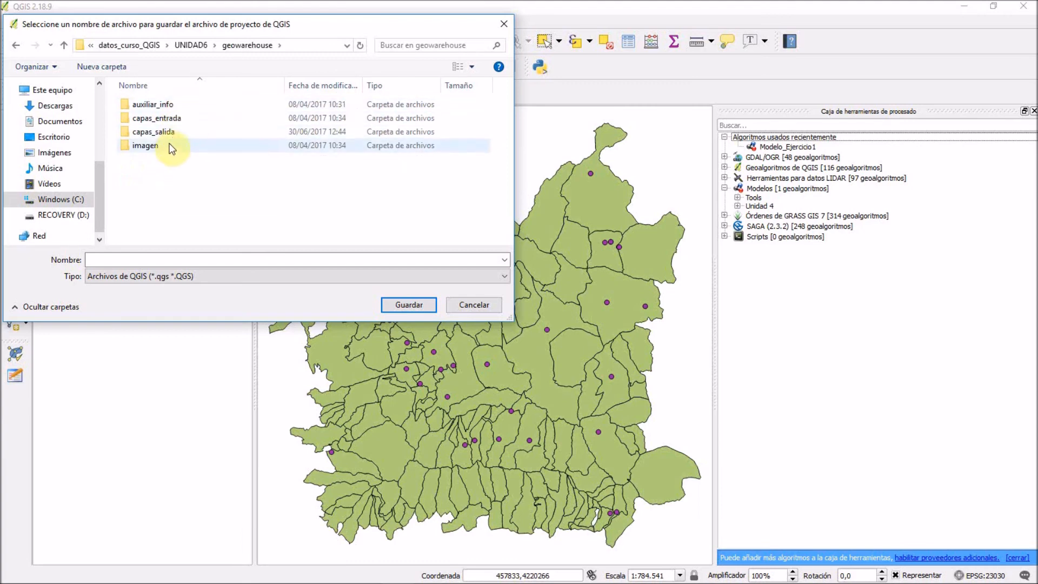
left_click(171, 133)
double_click(171, 132)
- Save the project as zonas_municipios in capas_salida and close QGIS
left_click(140, 255)
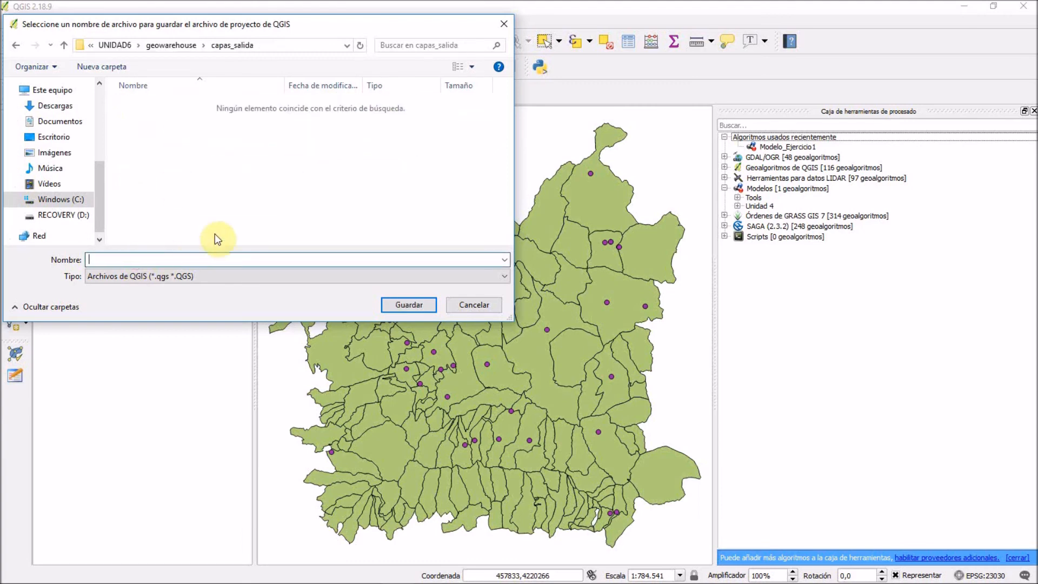
type("zonas_municipios")
key("Return")
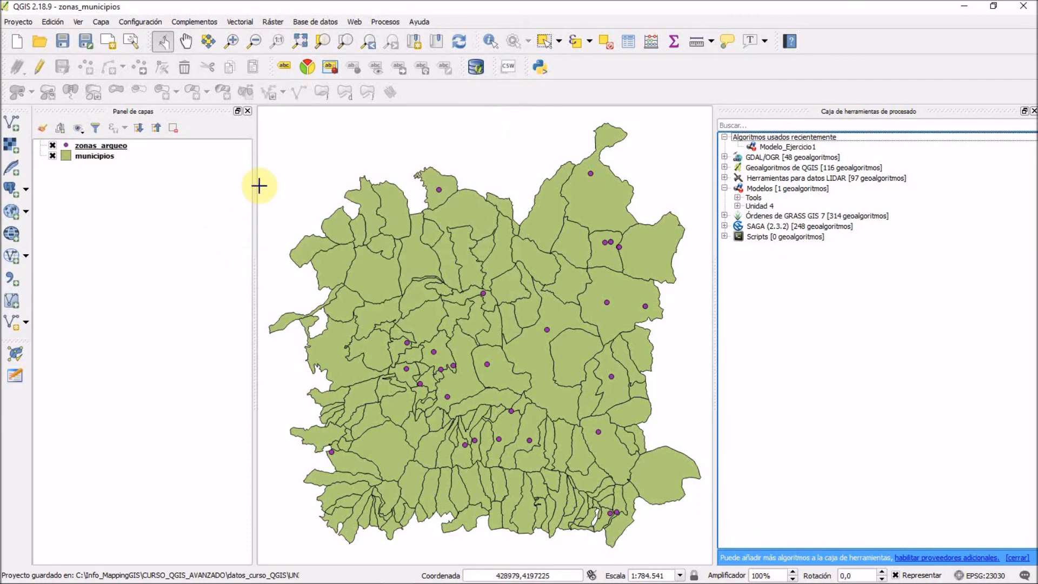
left_click(1024, 6)
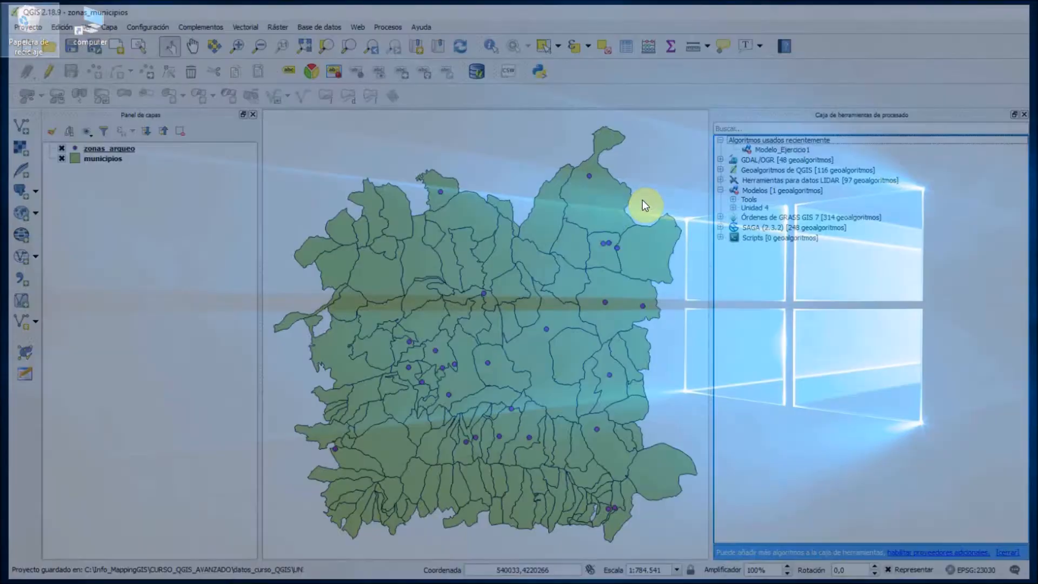
- Switch to File Explorer and open the capas_salida folder within C:\Info_MappingGIS\CURSO_QGIS_AVANZADO\datos_curso_QGIS\UNIDAD6\geowarehouse
key("super+e")
left_click(54, 407)
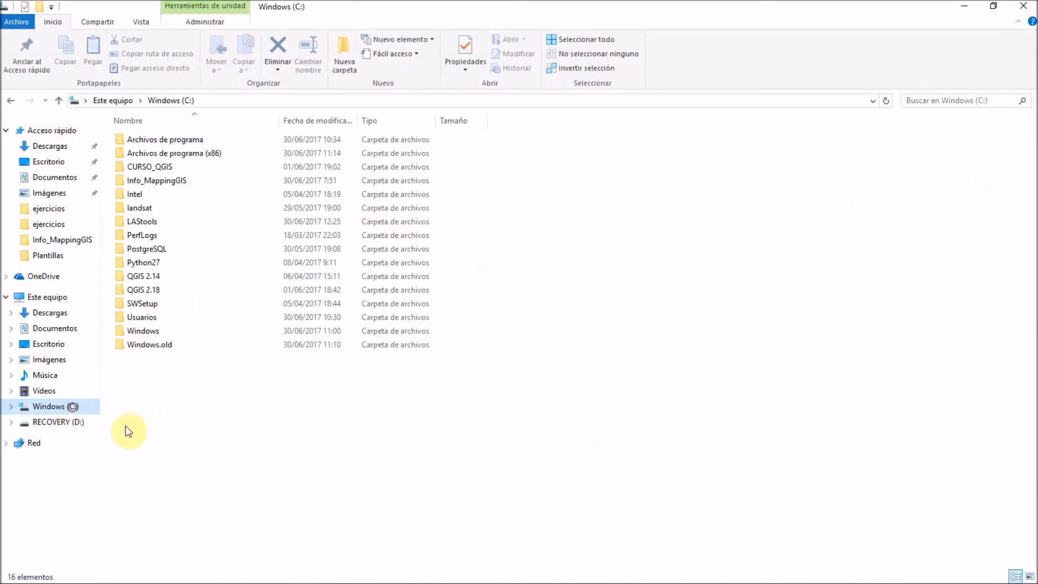
left_click(198, 181)
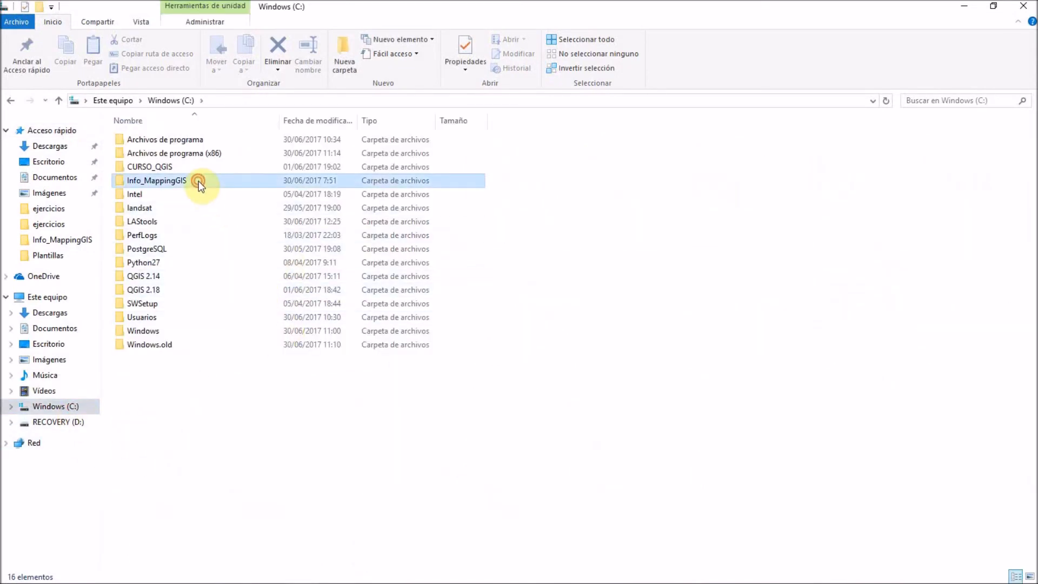
double_click(198, 182)
double_click(216, 198)
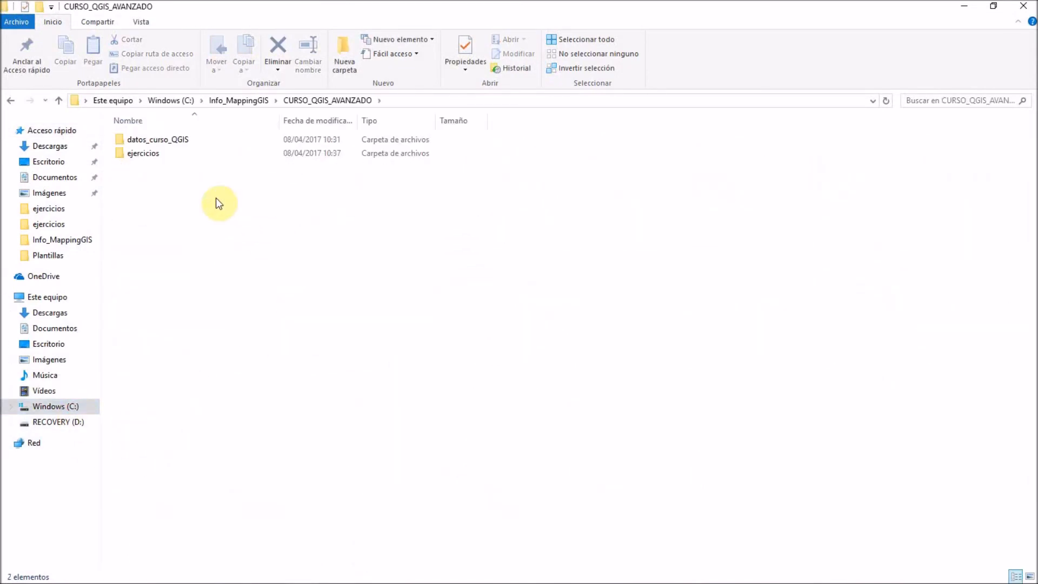
double_click(188, 142)
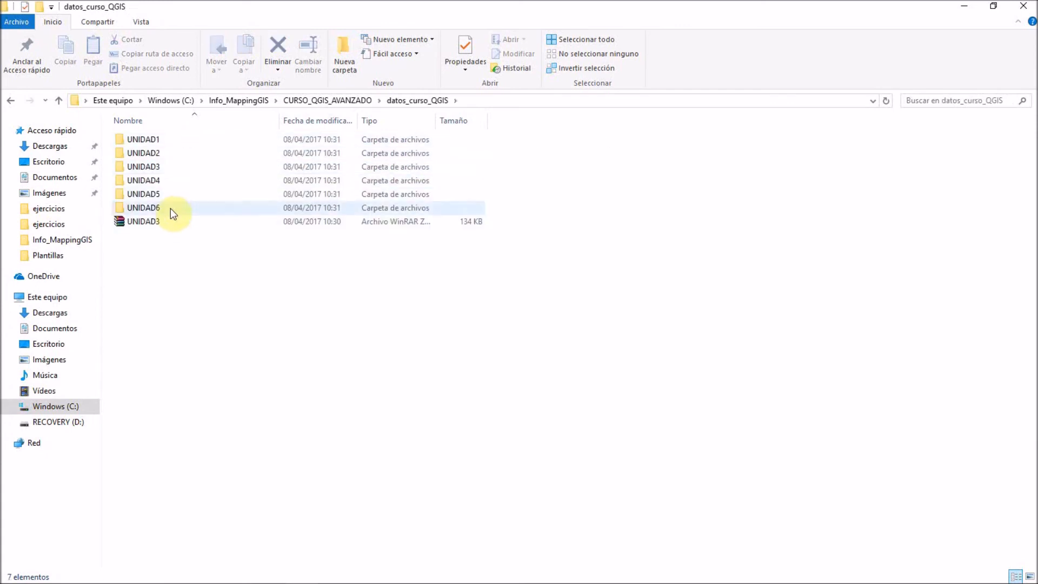
double_click(176, 209)
double_click(177, 140)
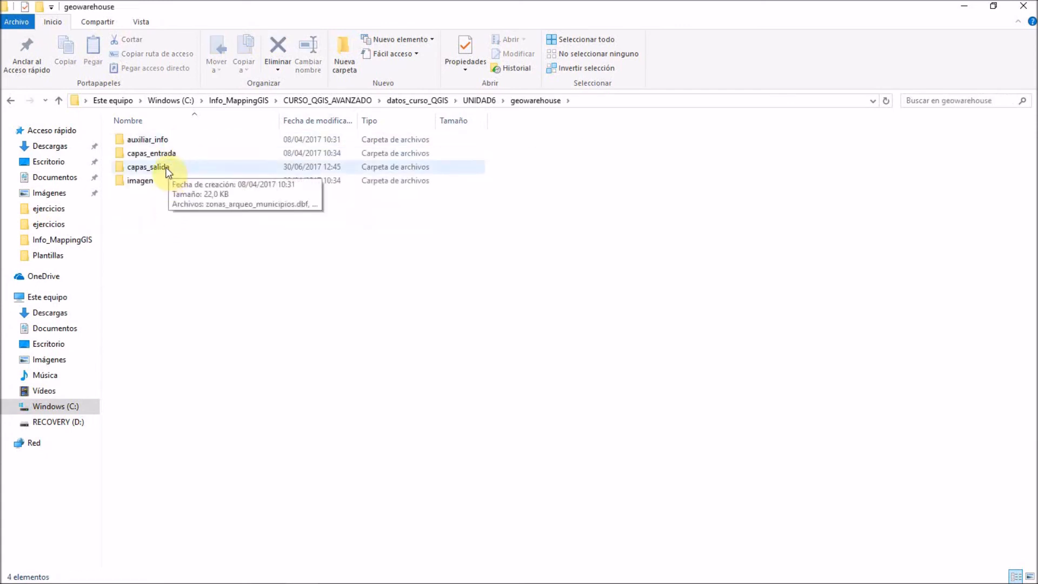
double_click(168, 166)
- Reopen the zonas_municipios project in QGIS and dismiss the startup tips
left_click(174, 207)
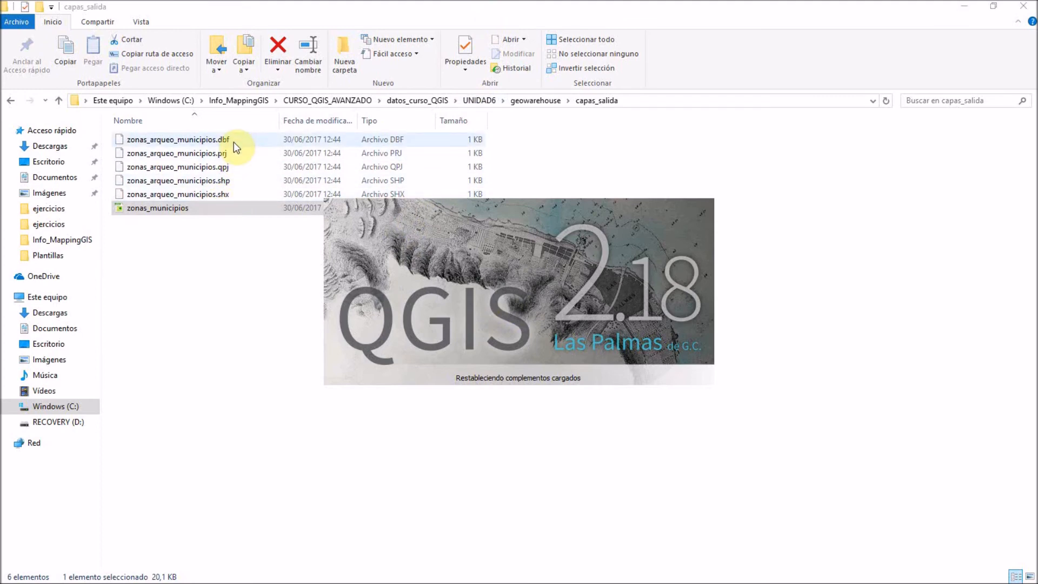
left_click(186, 195)
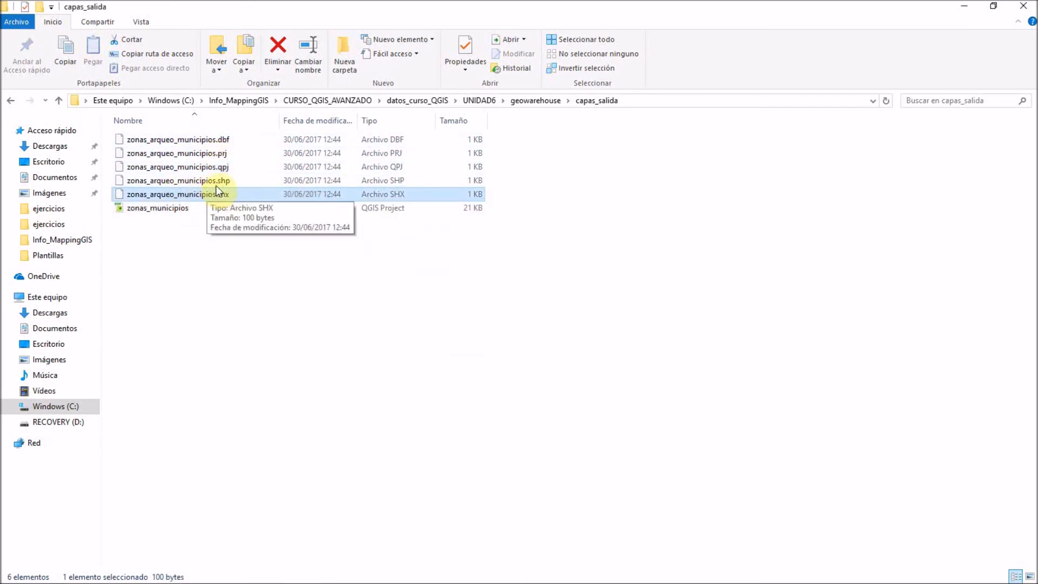
left_click(317, 293)
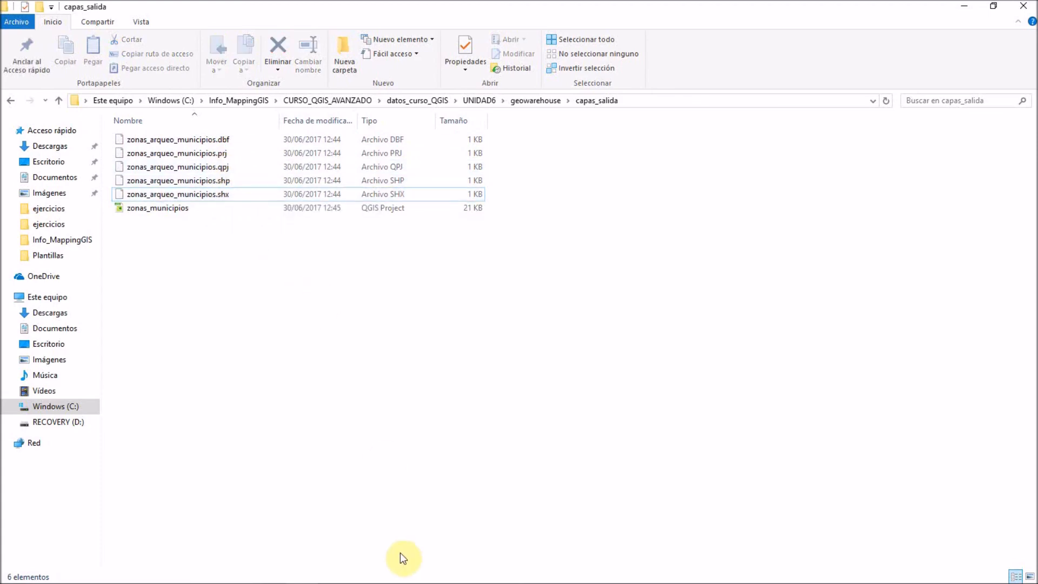
left_click(429, 572)
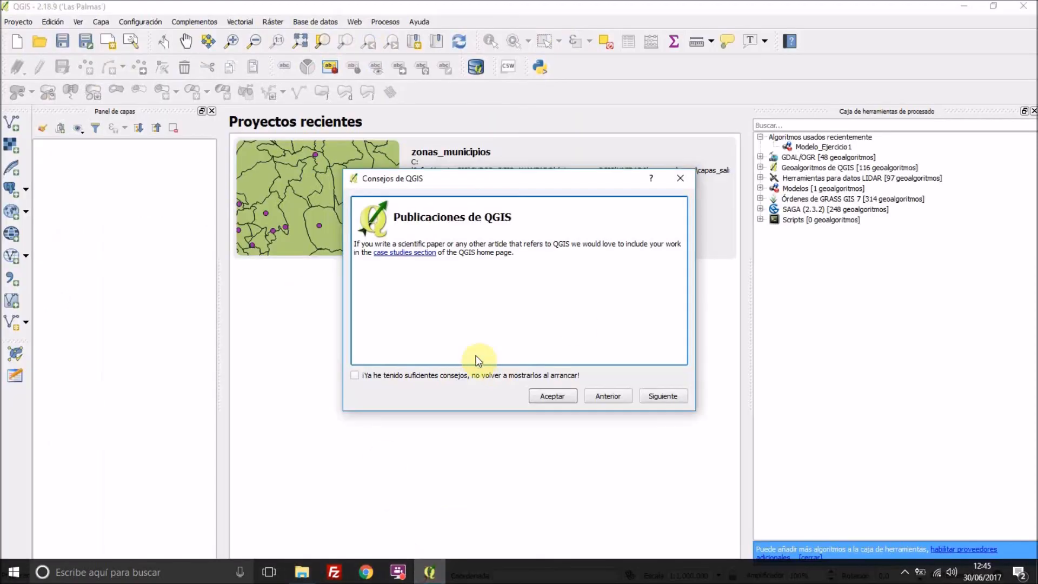
left_click(682, 180)
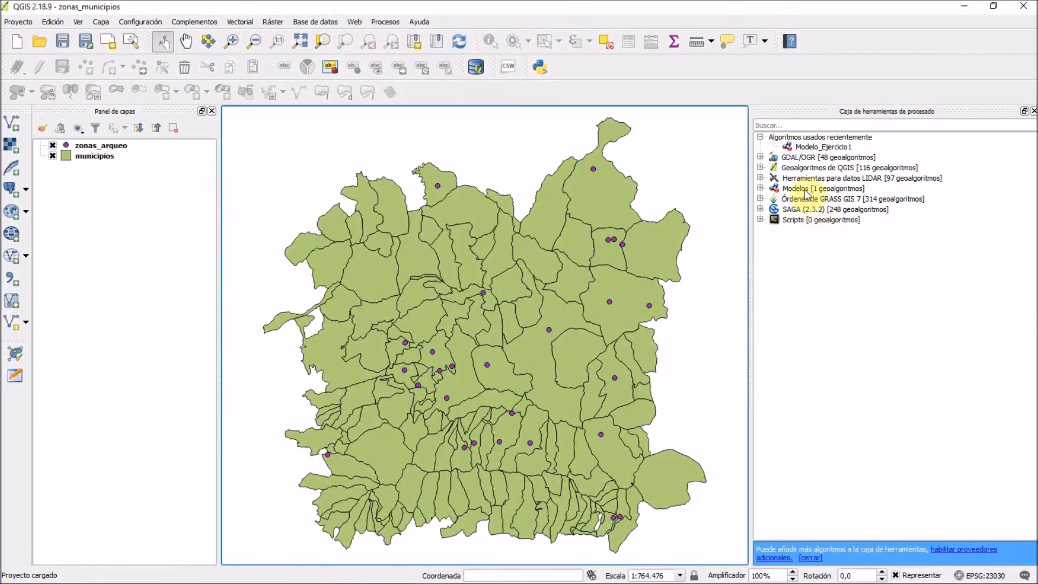
- Open the run dialog of Modelo_Ejercicio1 from the Unidad 4 group of processing models
left_click(819, 148)
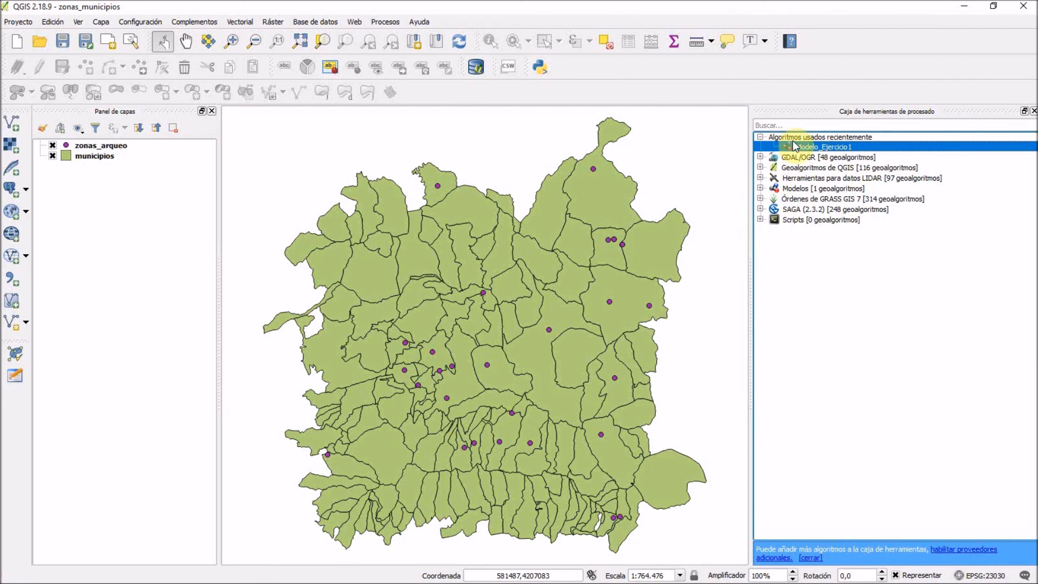
left_click(760, 188)
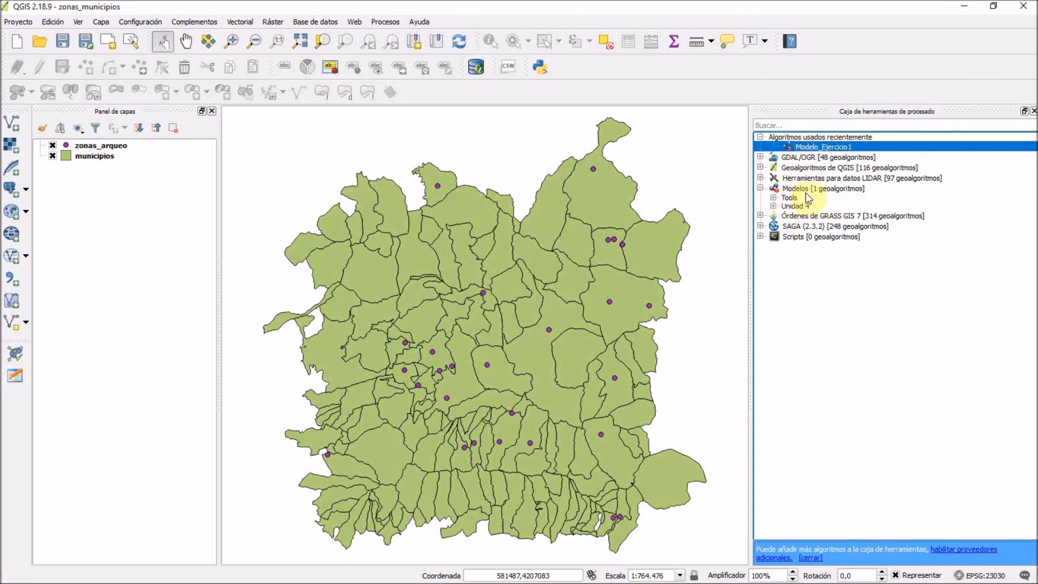
left_click(773, 206)
left_click(829, 215)
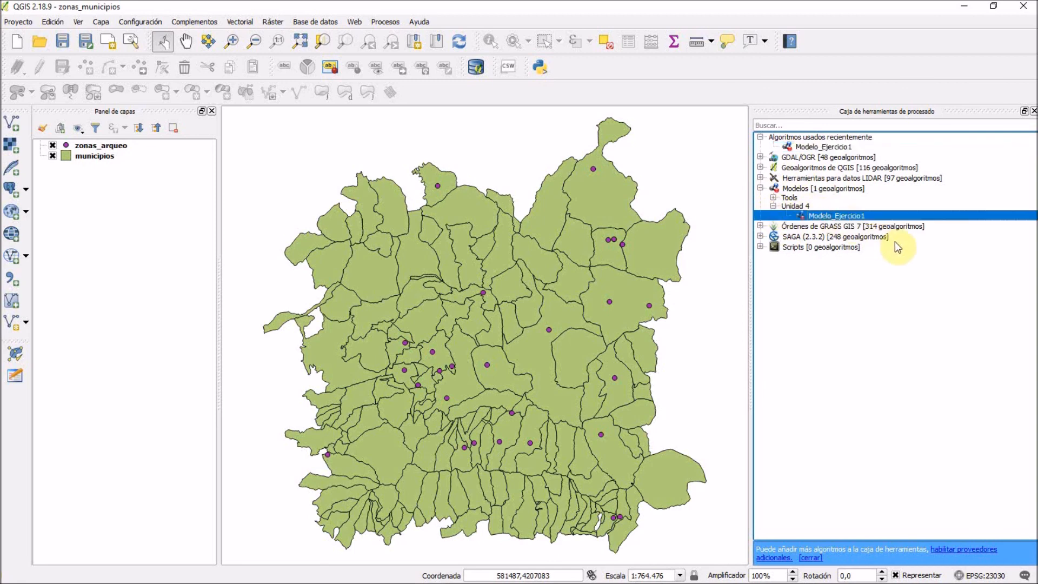
double_click(844, 215)
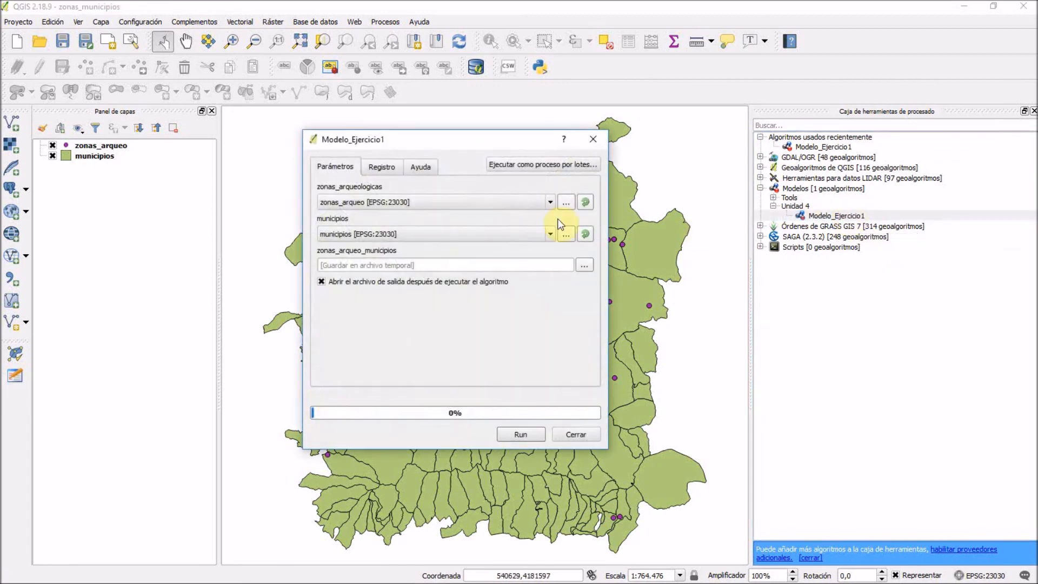
- Set the model output to the existing zonas_arqueo_municipios.shp in capas_salida, accept replacing it, and run Modelo_Ejercicio1
left_click(584, 268)
left_click(622, 292)
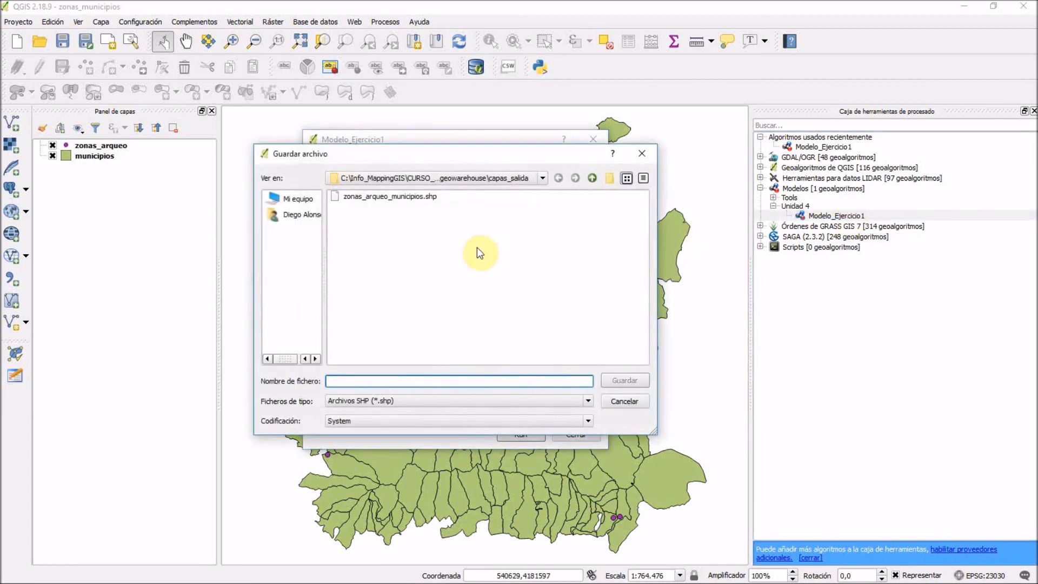
left_click(410, 198)
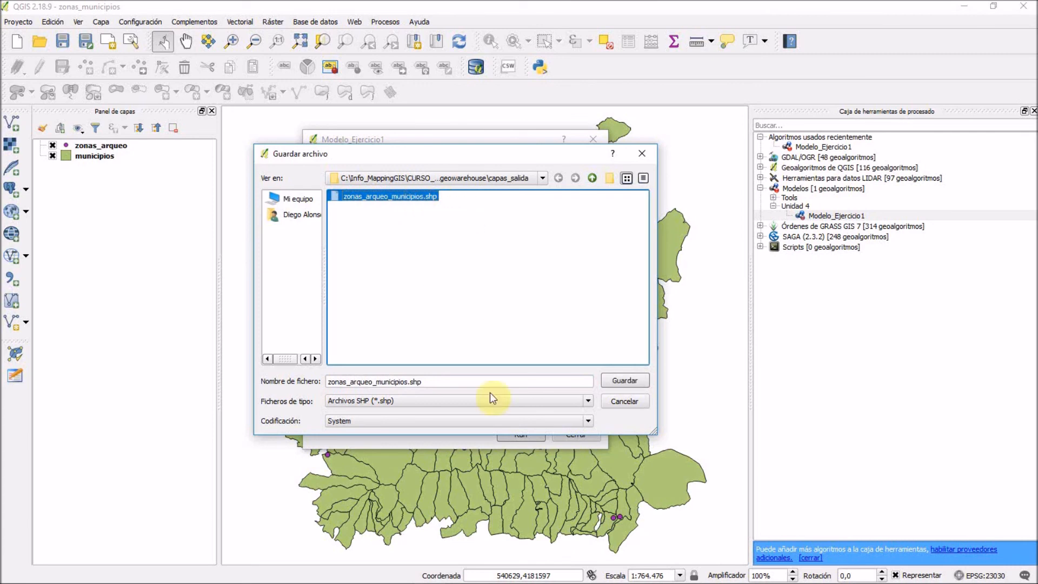
left_click(616, 378)
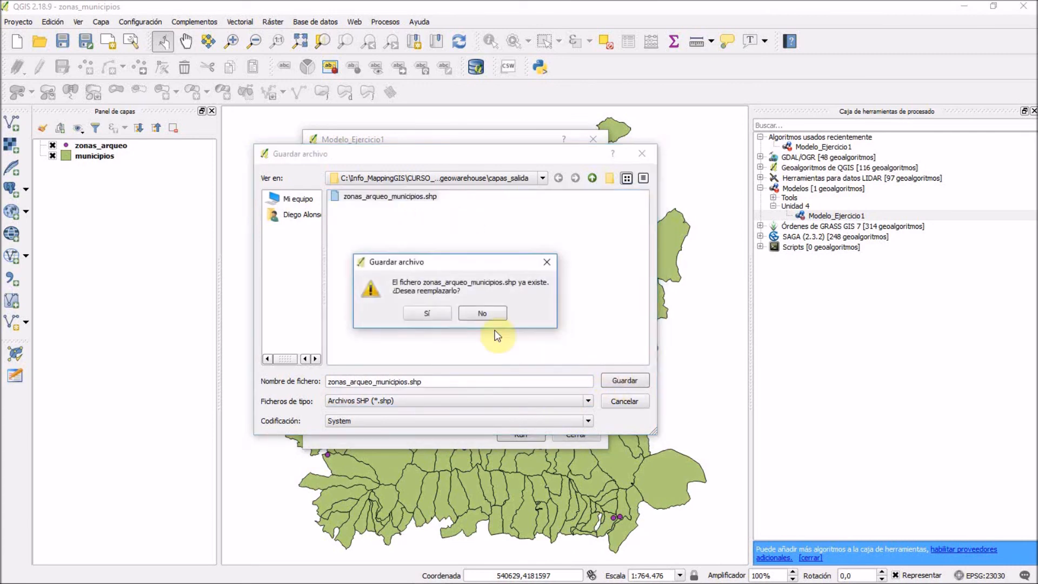
left_click(427, 313)
left_click(521, 432)
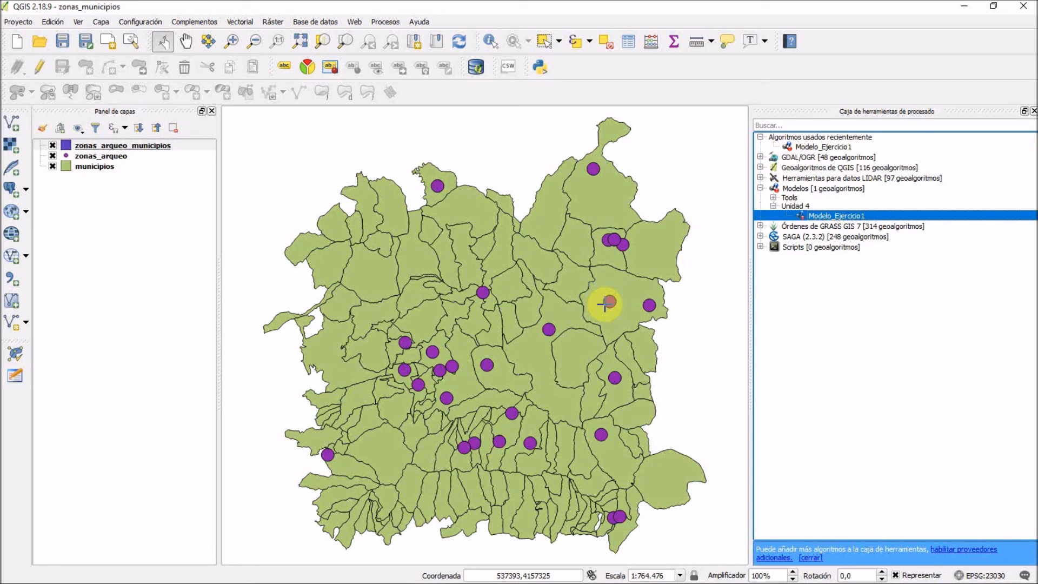
- Hide the zonas_arqueo and municipios layers and view the joined municipality fields in the attribute table of zonas_arqueo_municipios
left_click(53, 156)
left_click(52, 165)
right_click(94, 146)
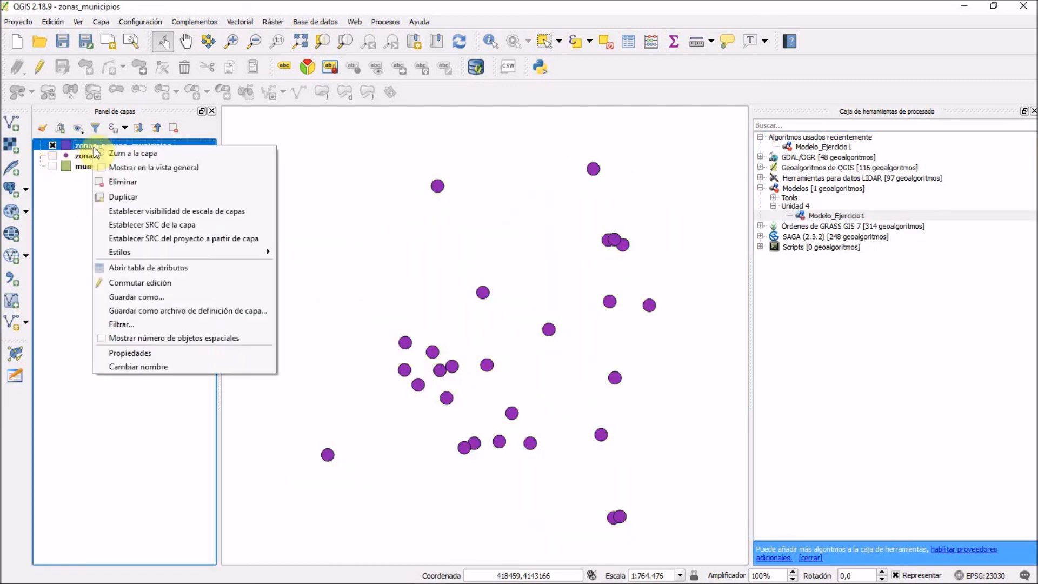
left_click(135, 268)
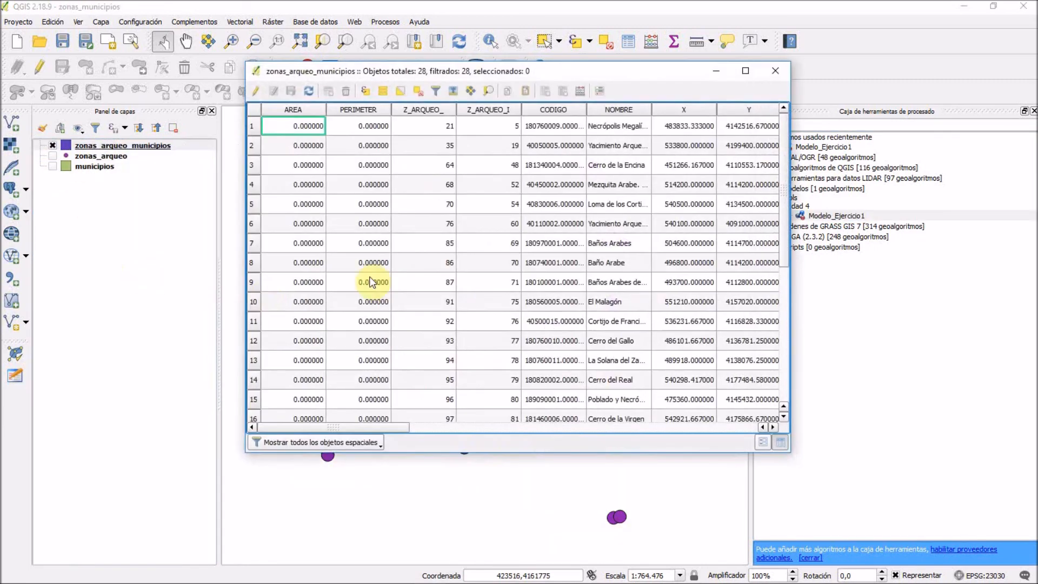
left_click_drag(395, 428, 734, 412)
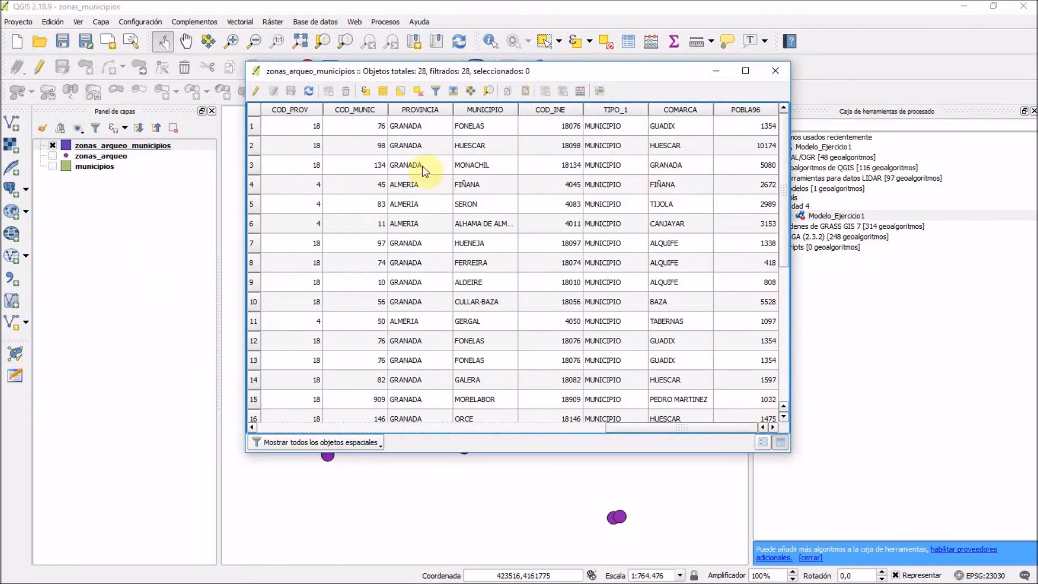
- Sort the zonas_arqueo_municipios records by PROVINCIA, MUNICIPIO, COD_INE and COMARCA in turn to examine the joined attributes, and close the table
left_click(419, 110)
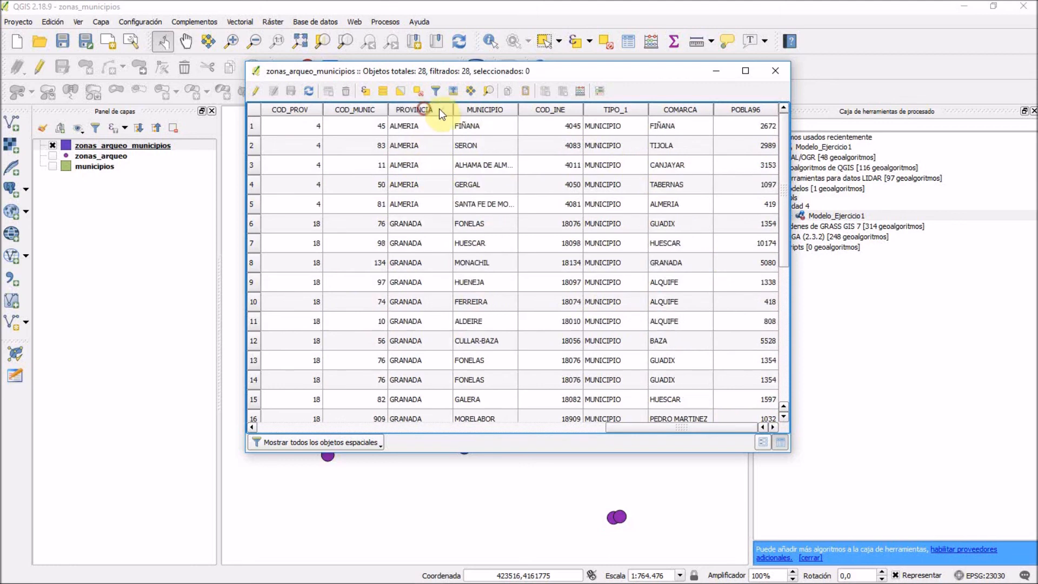
left_click(479, 107)
left_click(571, 111)
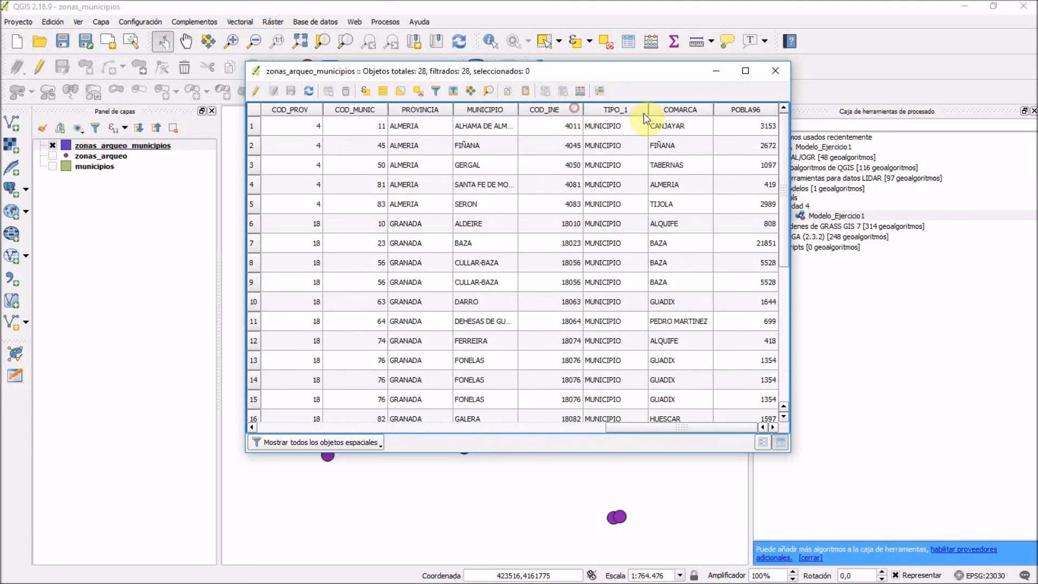
left_click(677, 109)
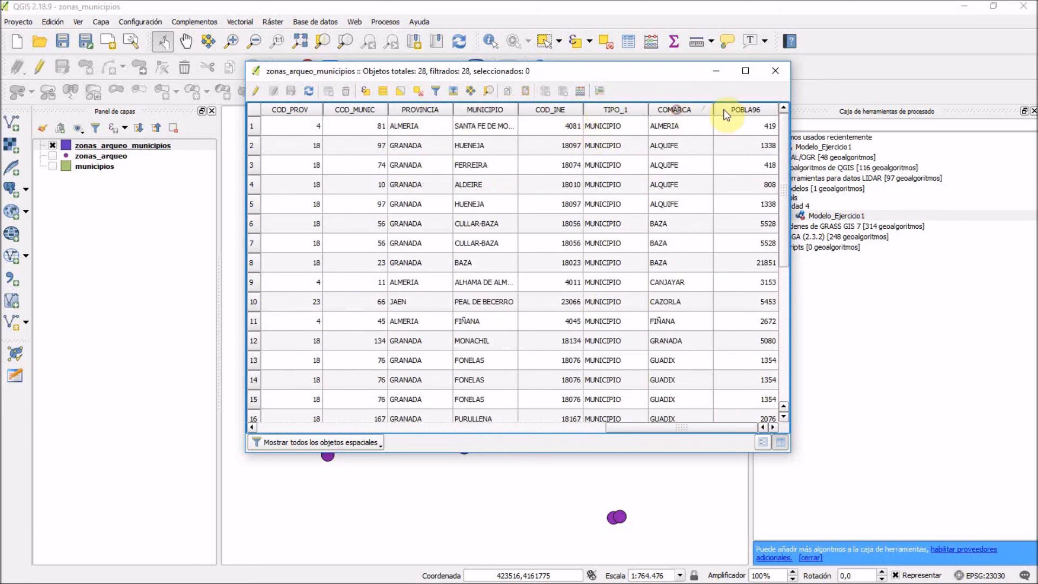
left_click(770, 76)
- Examine the fields in the attribute table of the municipios layer through to POBLA96 and close the table
left_click(104, 167)
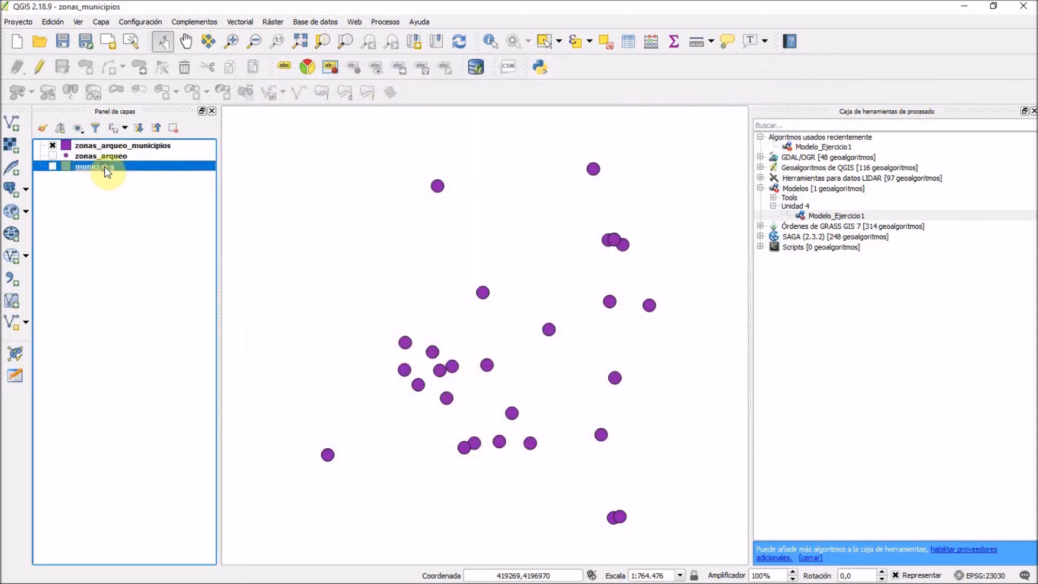
right_click(105, 166)
left_click(148, 287)
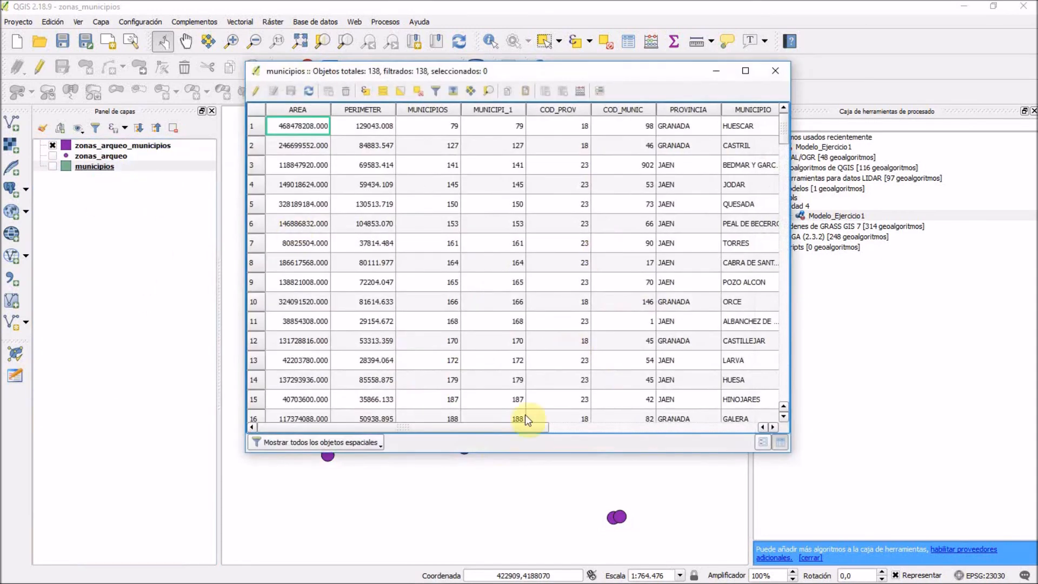
left_click_drag(438, 429, 621, 422)
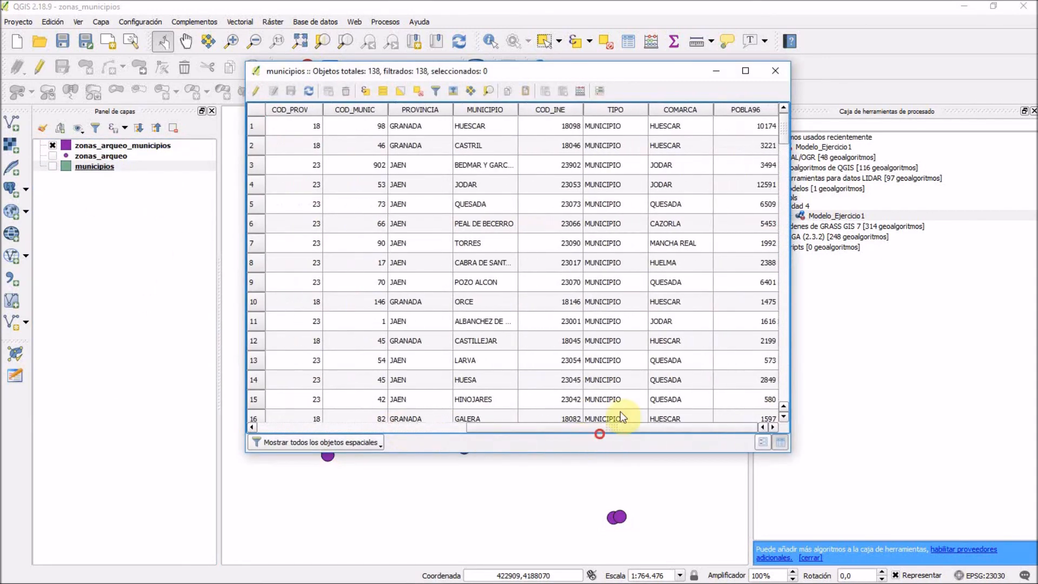
left_click(776, 70)
- Zoom to the zonas_arqueo layer, examine the original fields in its attribute table and close the table
left_click(133, 156)
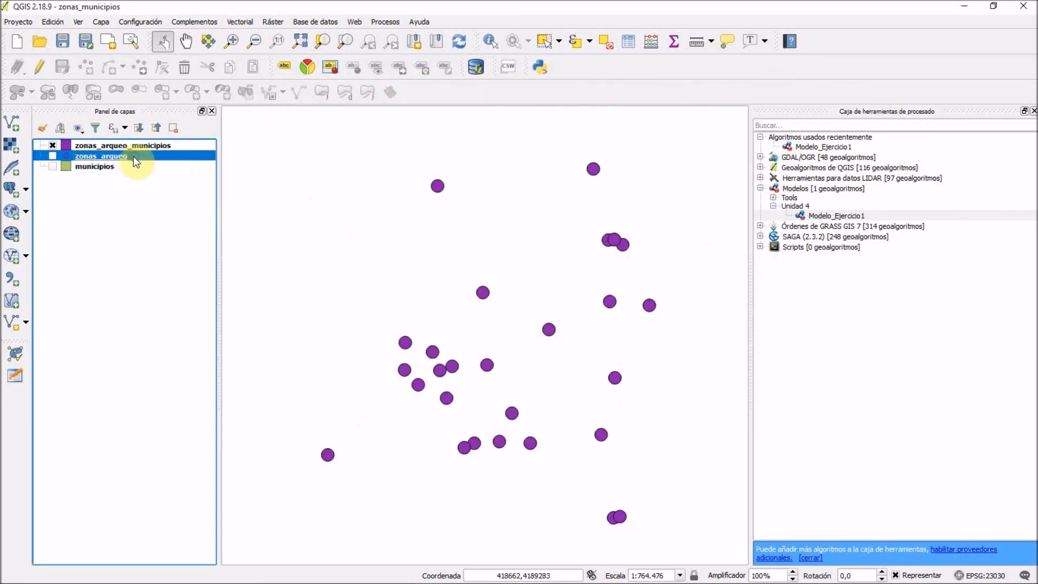
right_click(133, 155)
left_click(138, 161)
right_click(137, 160)
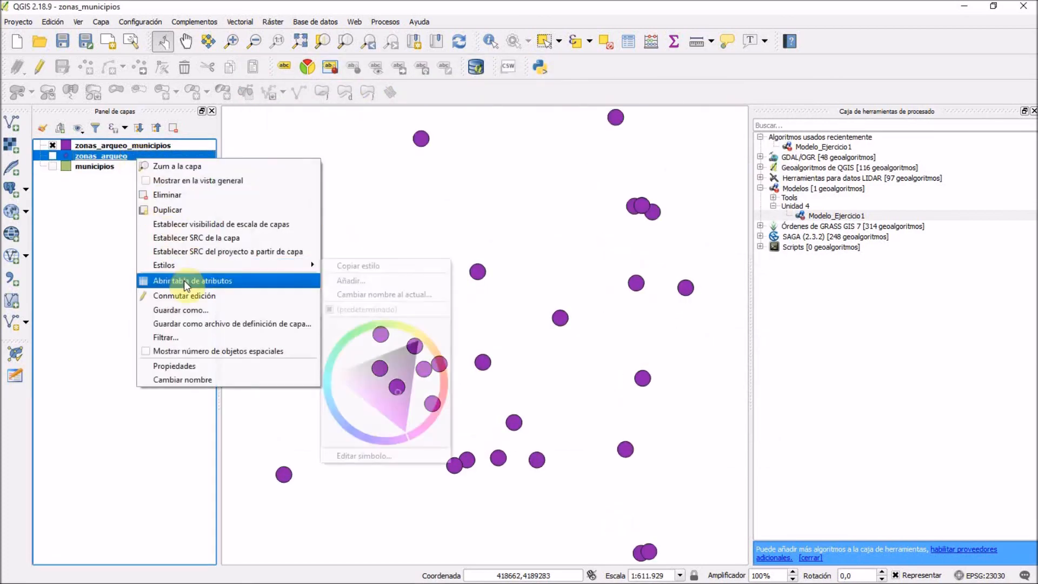
left_click(184, 280)
left_click_drag(414, 427, 308, 427)
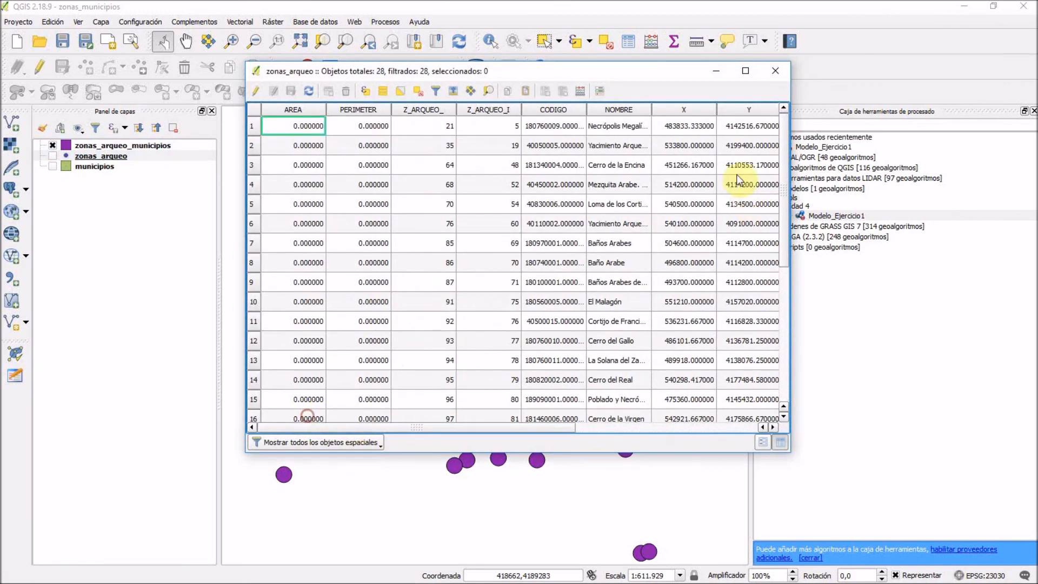
left_click(775, 71)
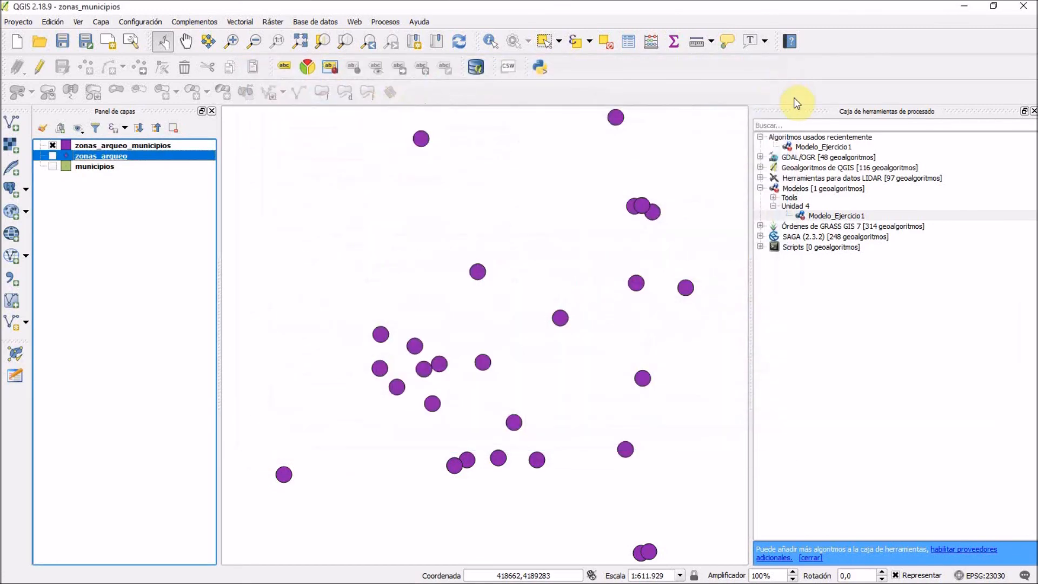